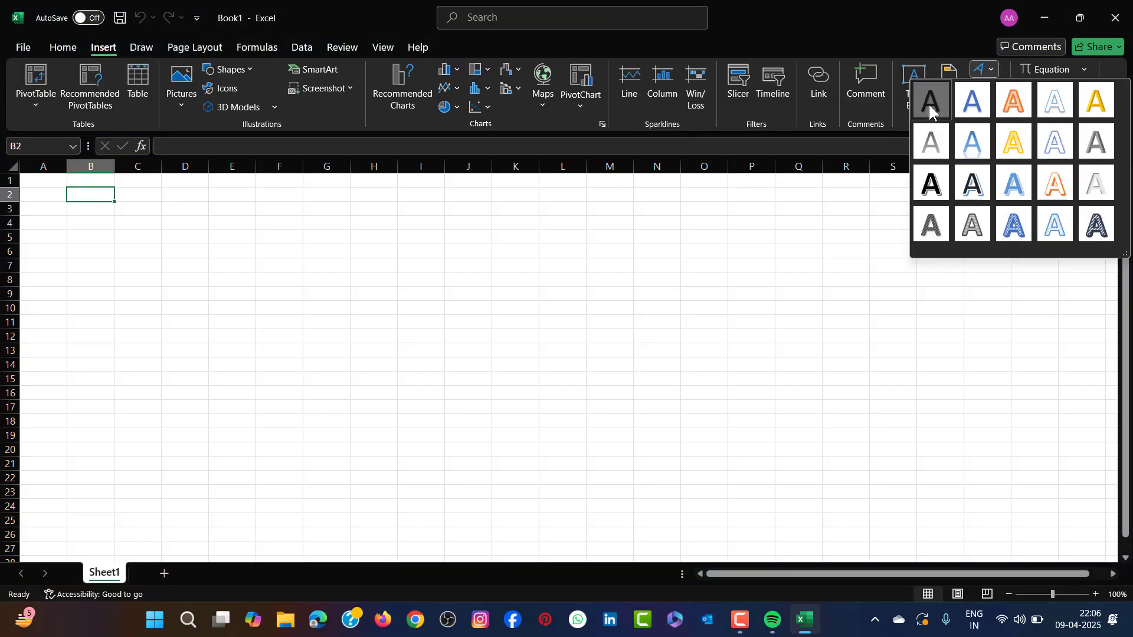
- Insert a WordArt title reading 'Contact log data entry' and move it to the sheet's top-left
click(929, 107)
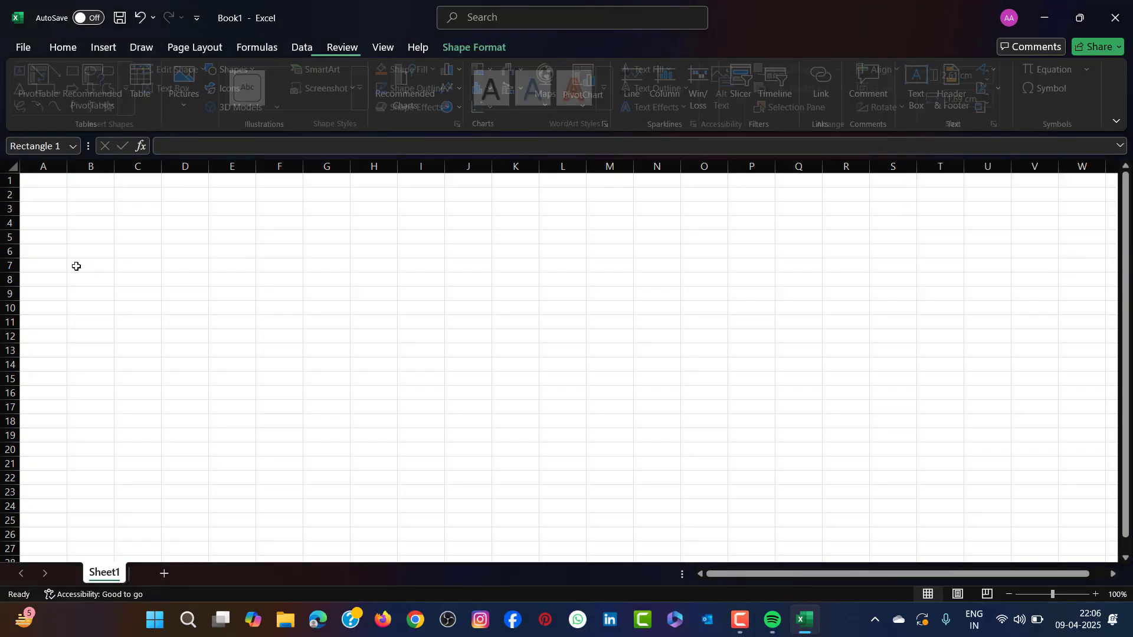
text(contact)
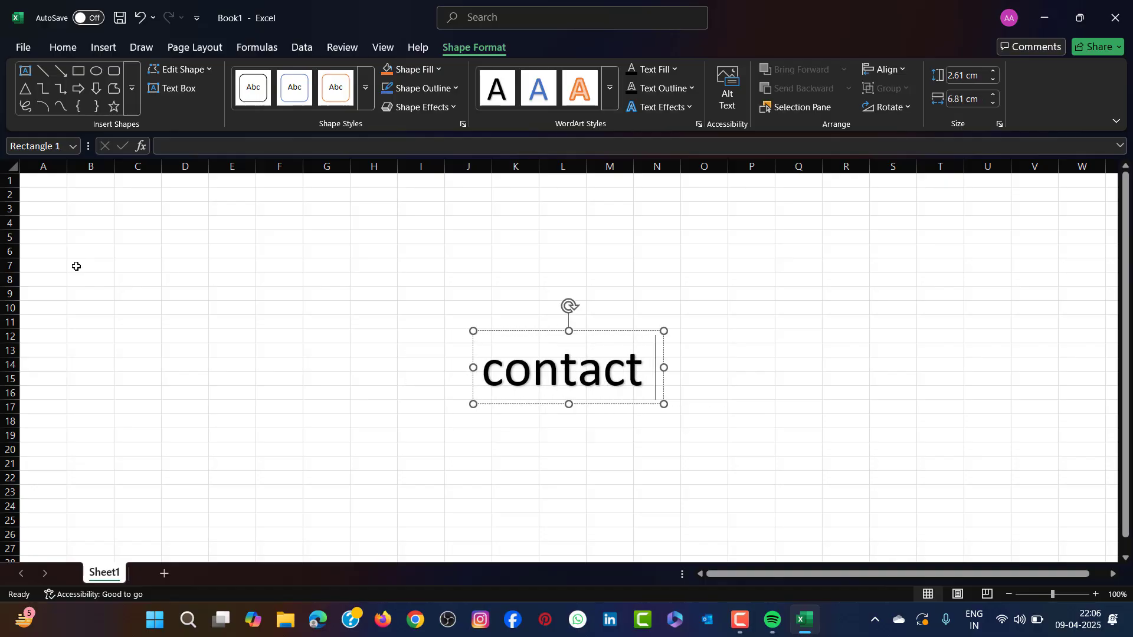
text( log )
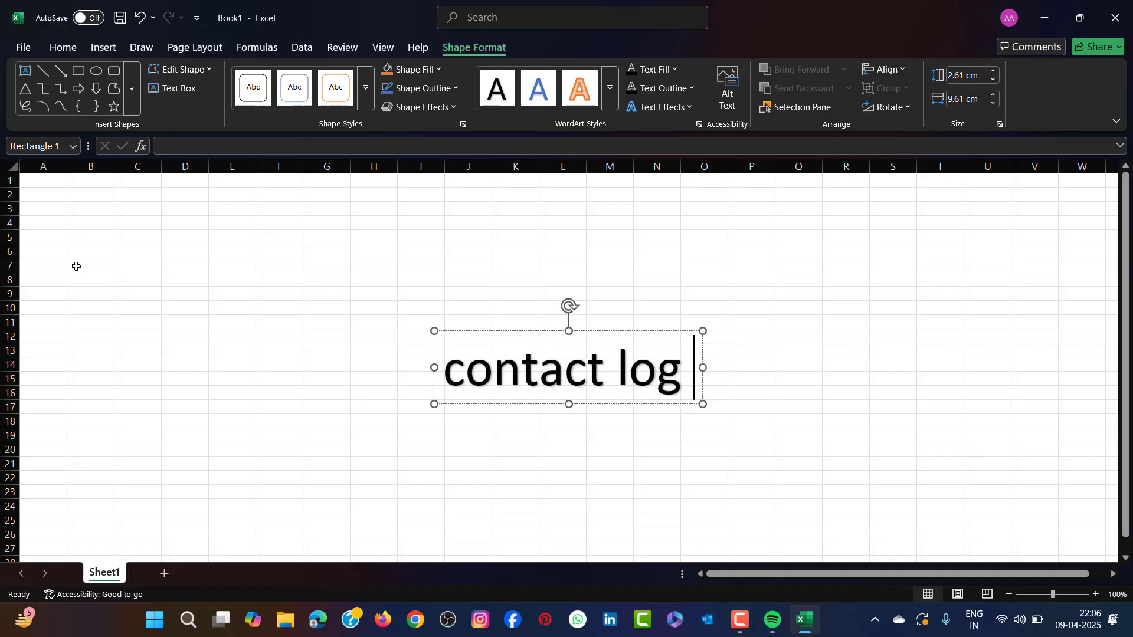
text(data)
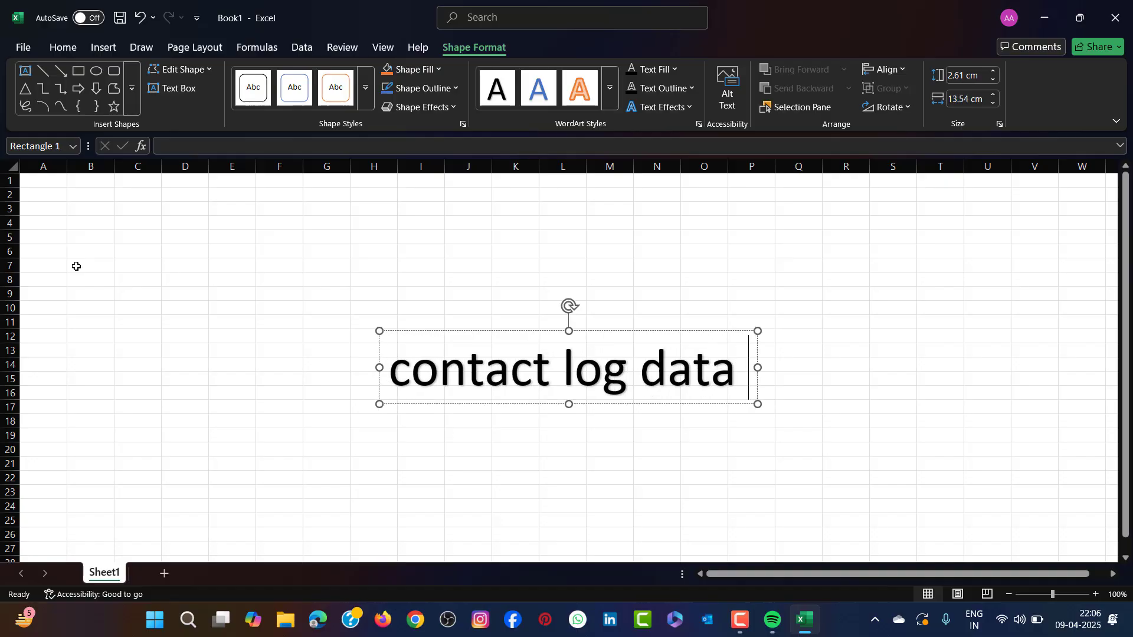
text( entry)
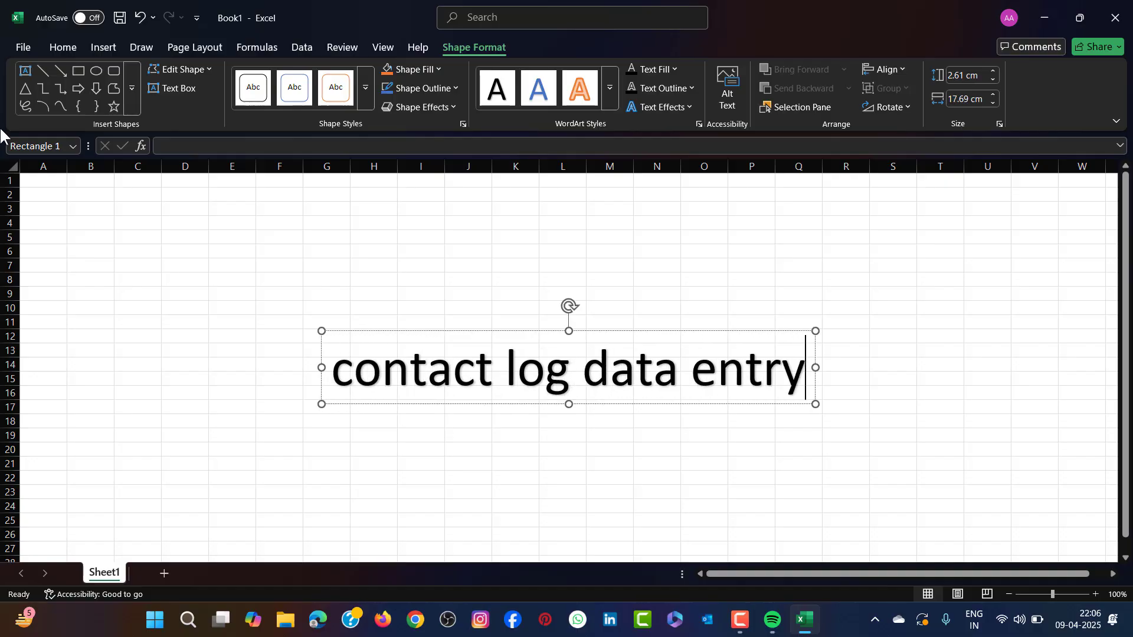
click(354, 369)
key(BackSpace)
text(C)
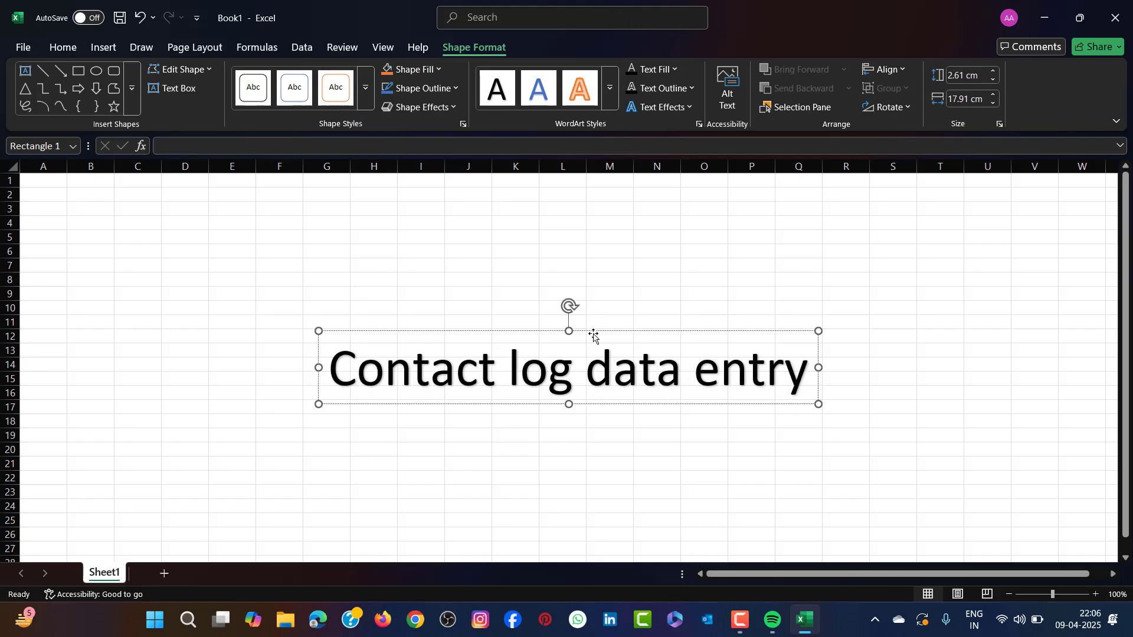
drag(595, 331, 340, 173)
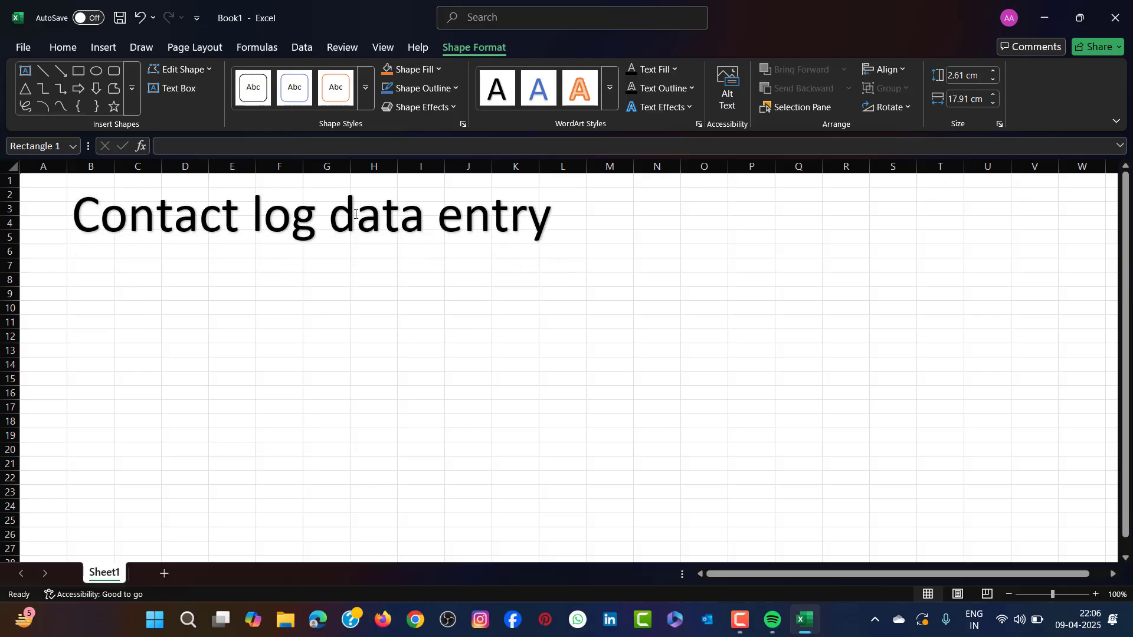
click(355, 304)
- Nudge the title into final position and fill cells A2:L6 behind it yellow
drag(67, 195, 584, 254)
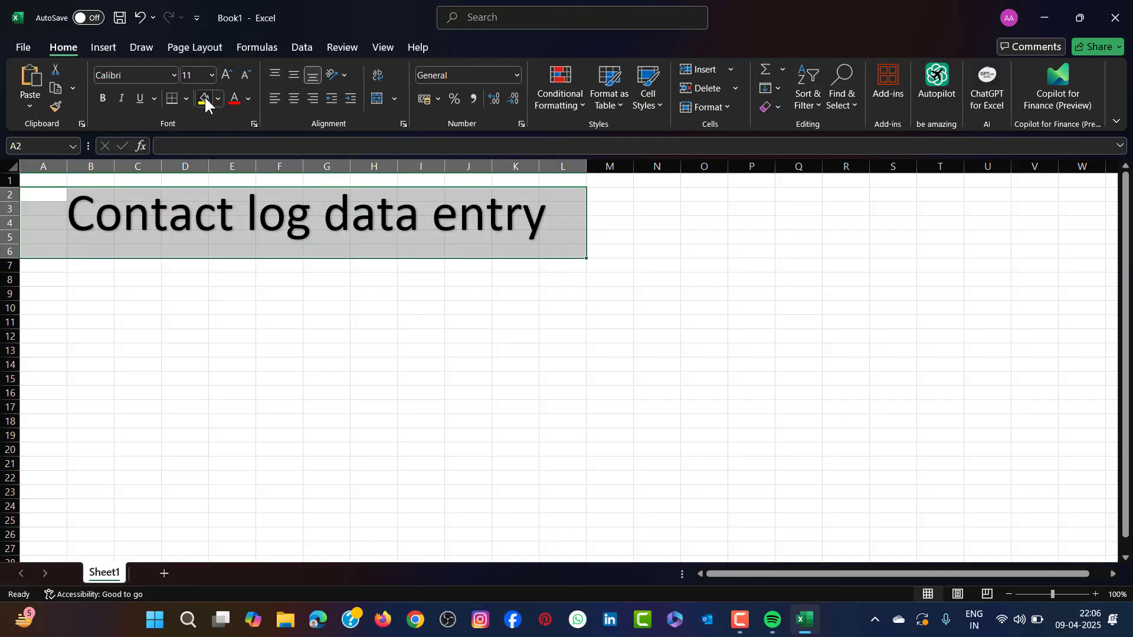
click(207, 102)
click(495, 320)
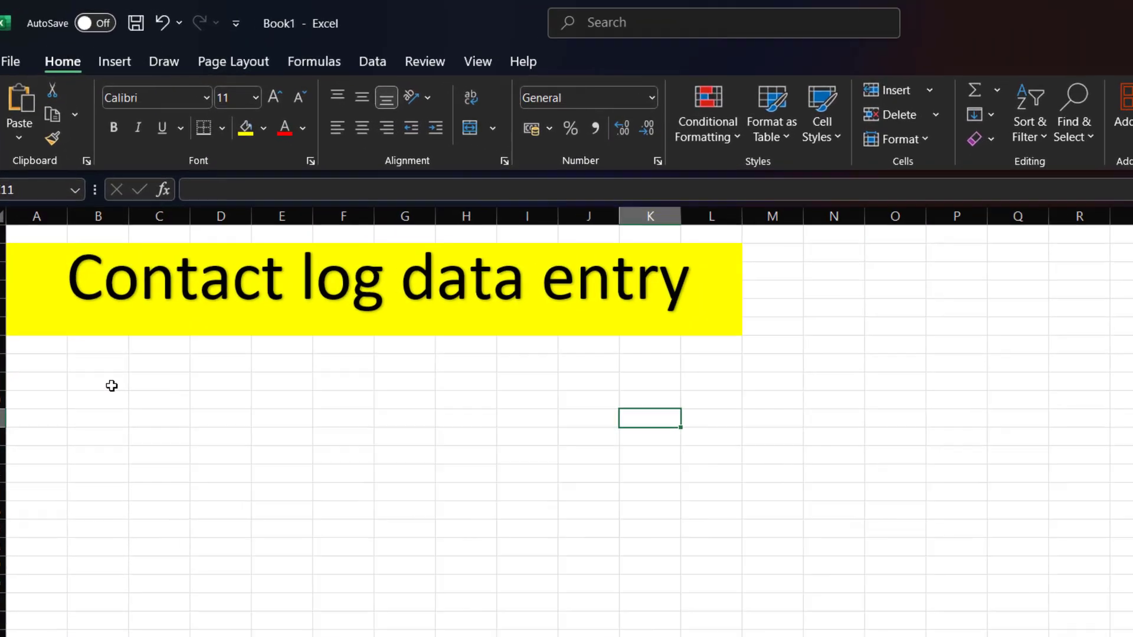
- Type the first headers SR, NAME and CITY across columns B to D
click(112, 386)
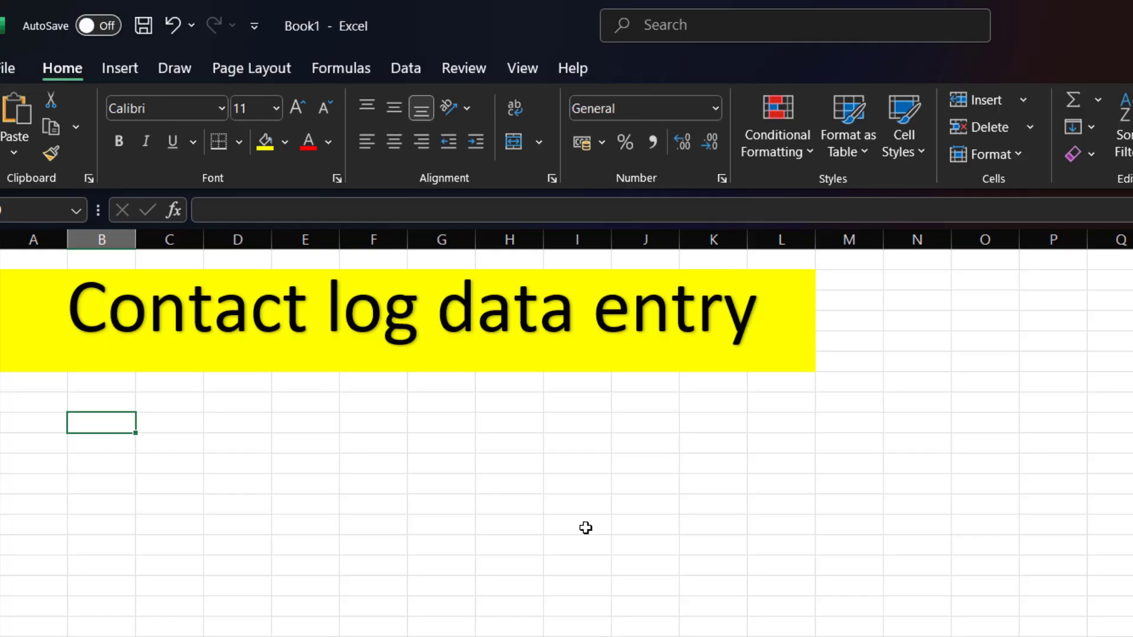
text(s)
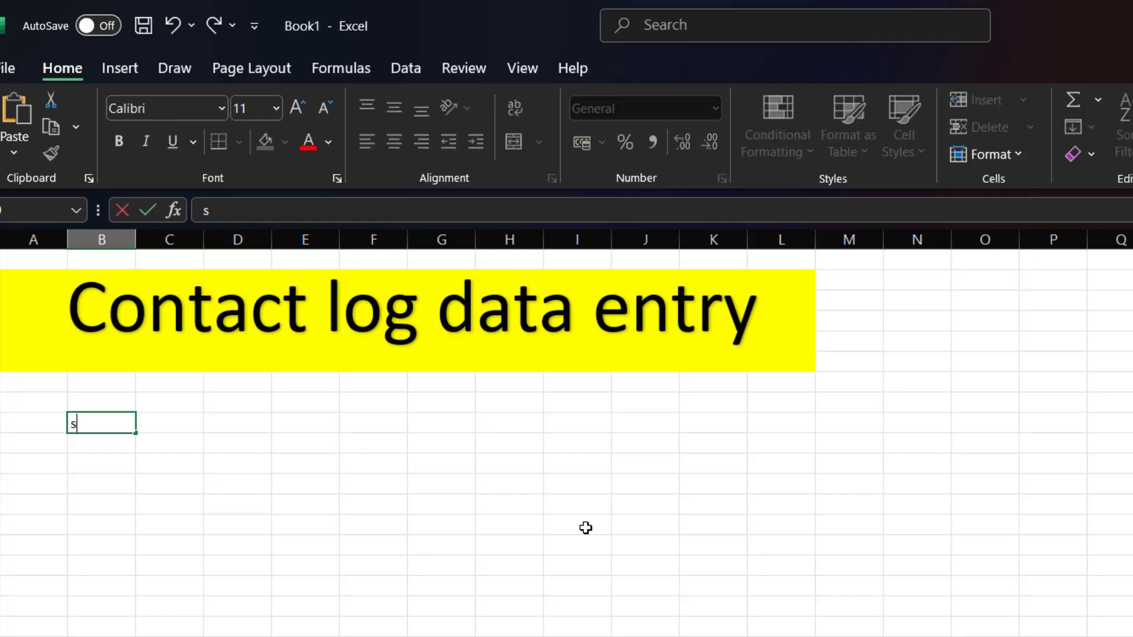
key(BackSpace)
text(SR)
key(Tab)
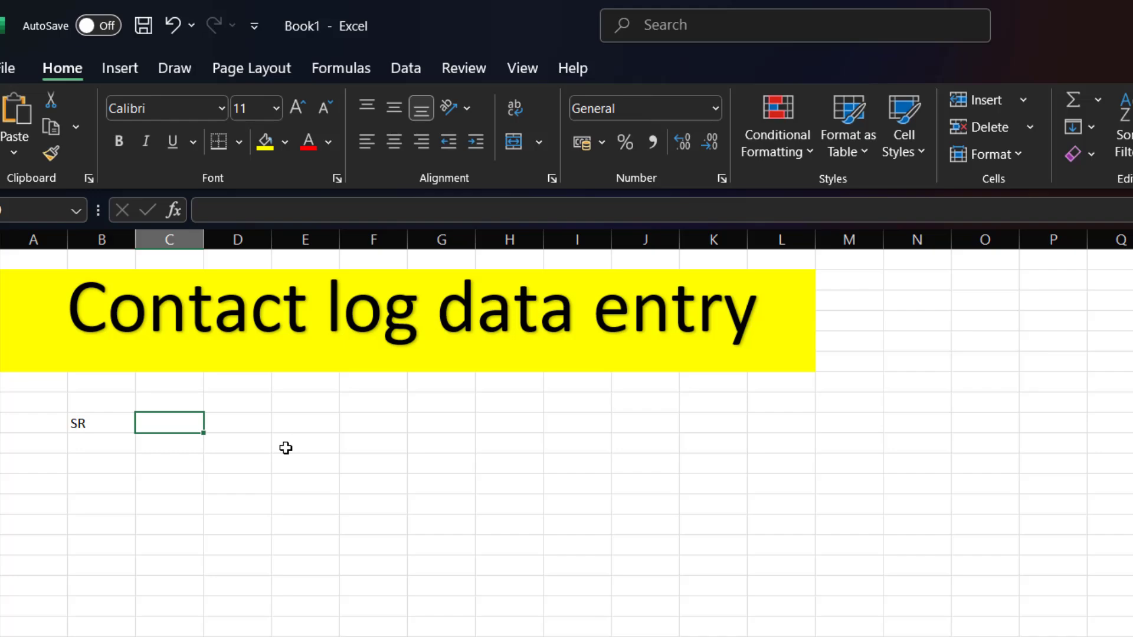
text(NAME)
key(Tab)
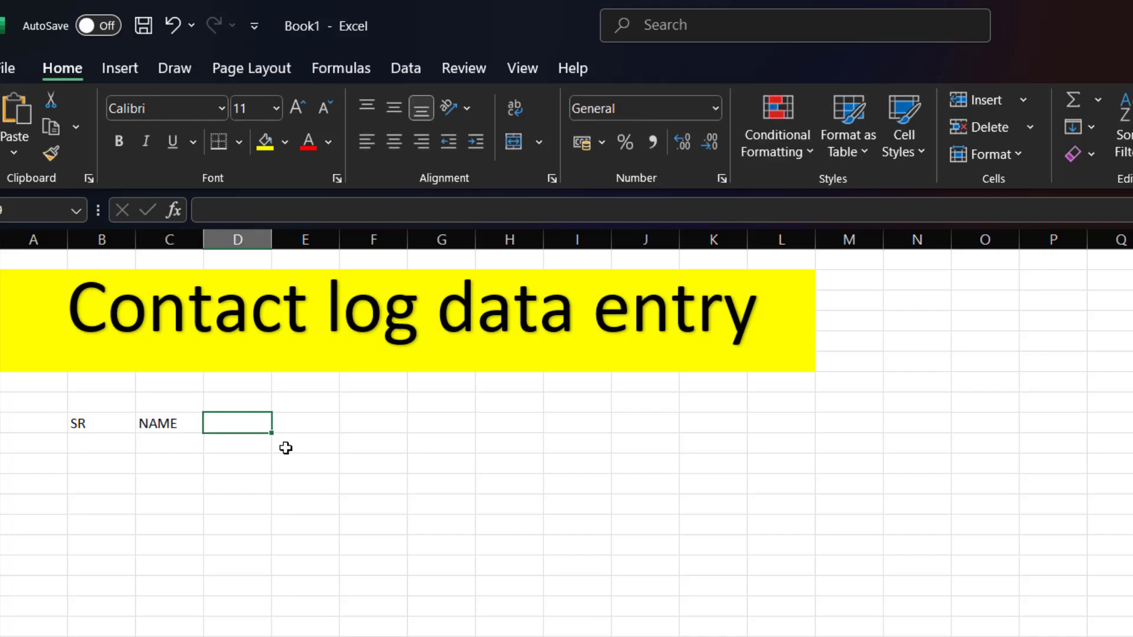
text(CITY)
key(Tab)
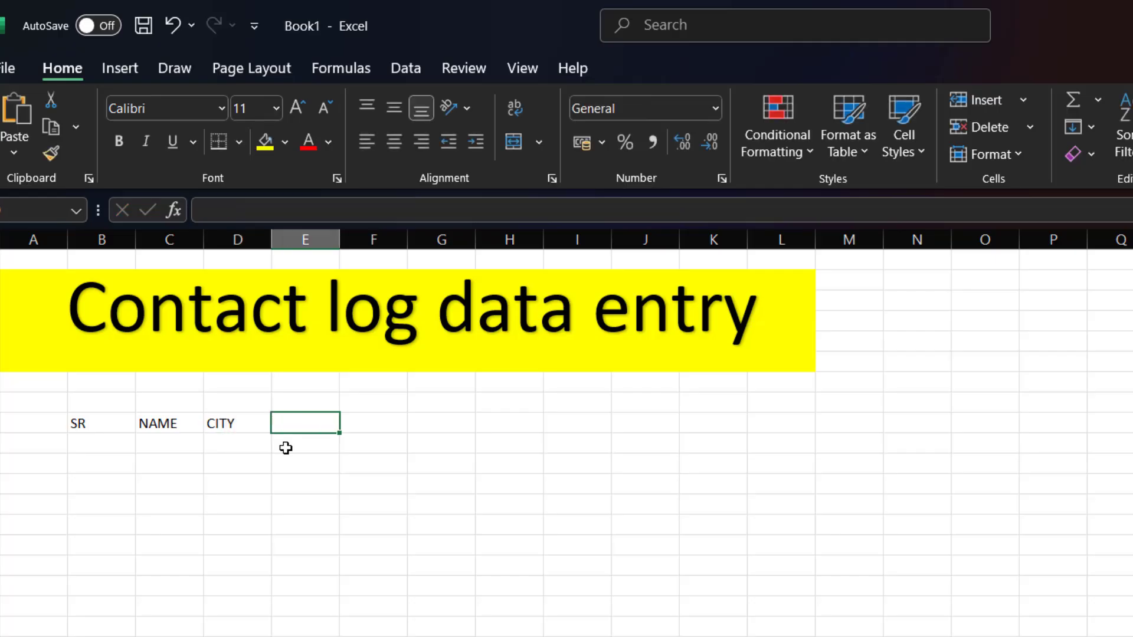
- Add the remaining headers STATTE, COUNTRY and CONTACT NO in columns E to G
text(STATTE)
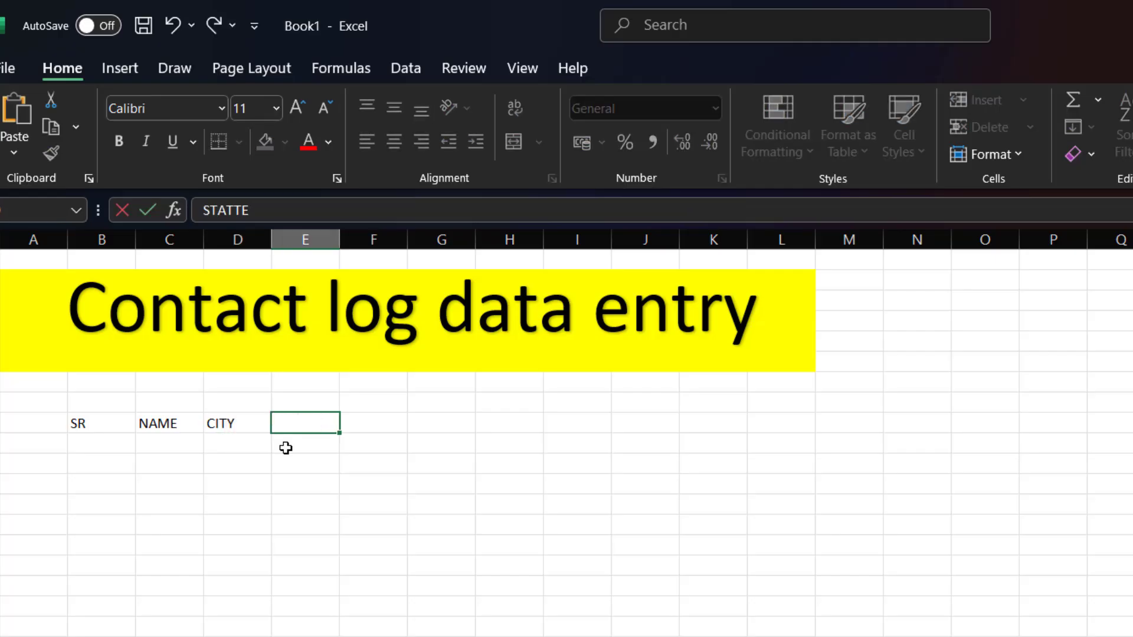
key(Tab)
text(COUNTY)
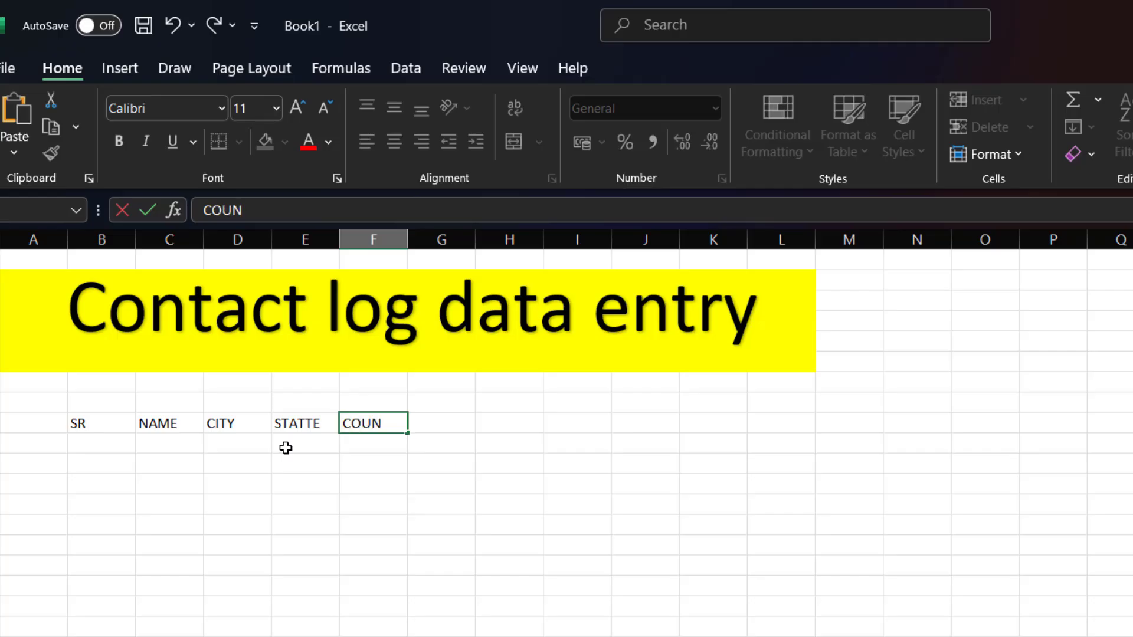
key(BackSpace)
key(BackSpace)
text(TRY)
key(Tab)
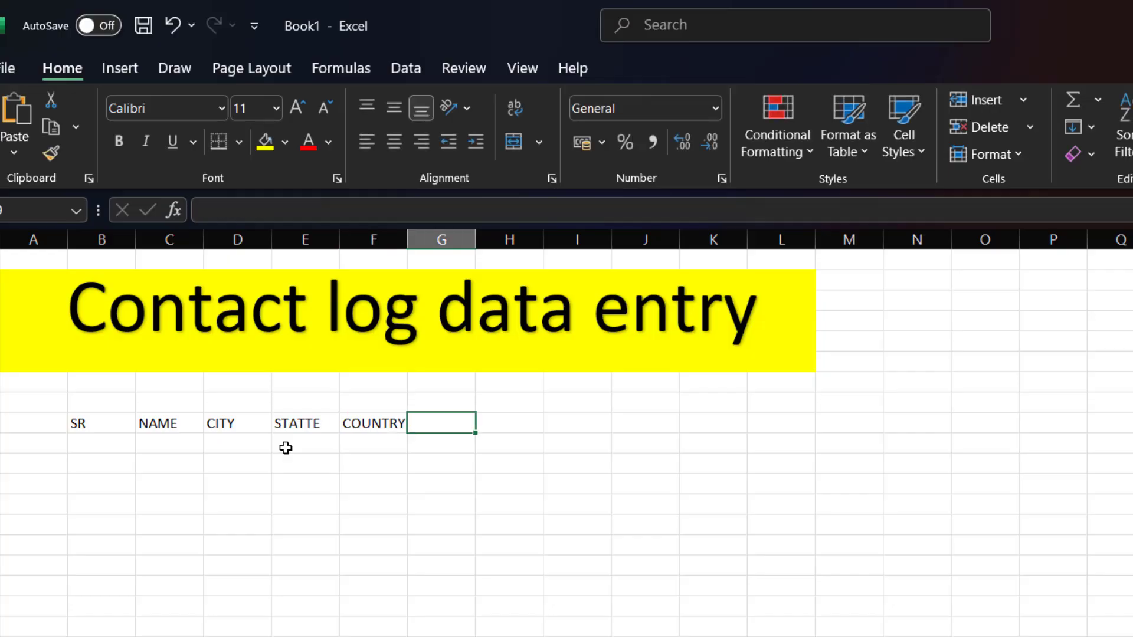
text(CONT)
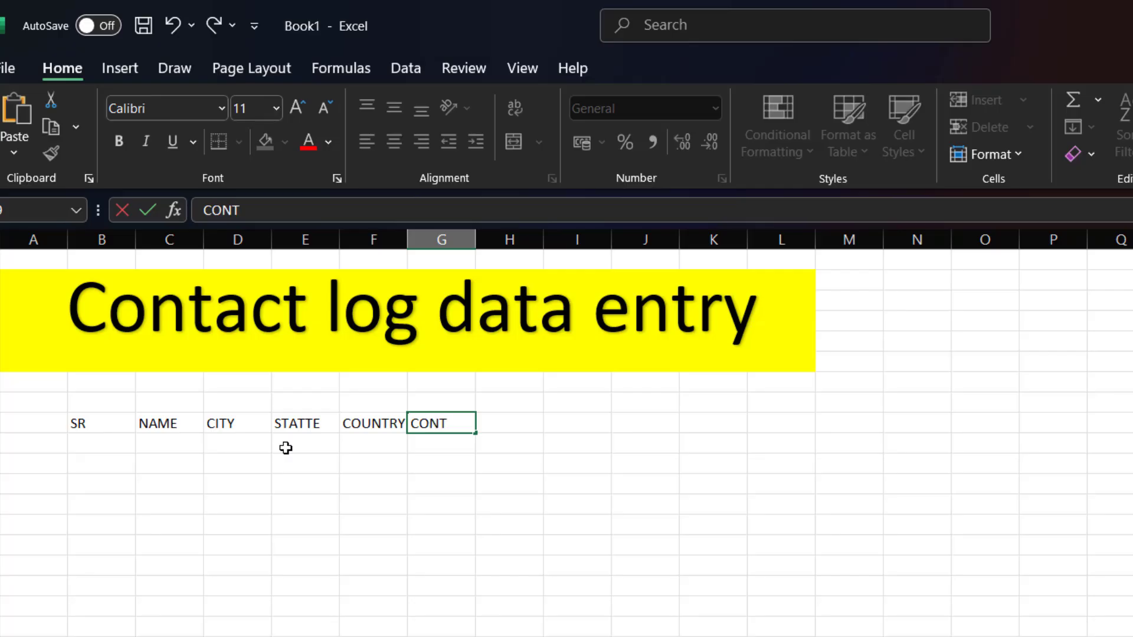
text(AT)
text(CT nO)
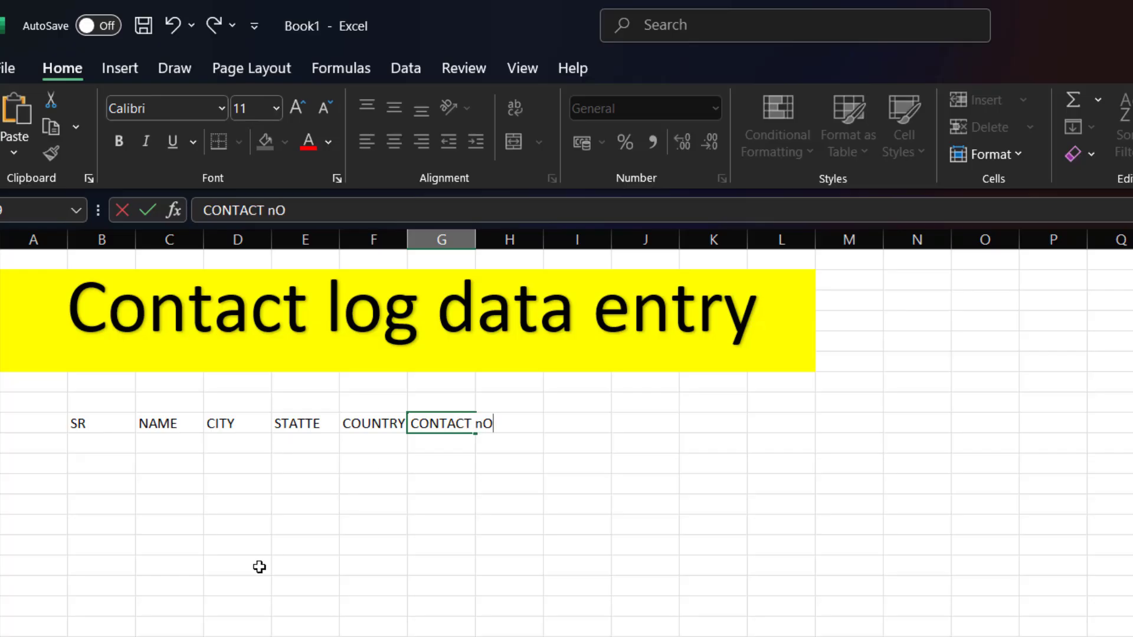
key(BackSpace)
key(BackSpace)
text(NO)
click(526, 597)
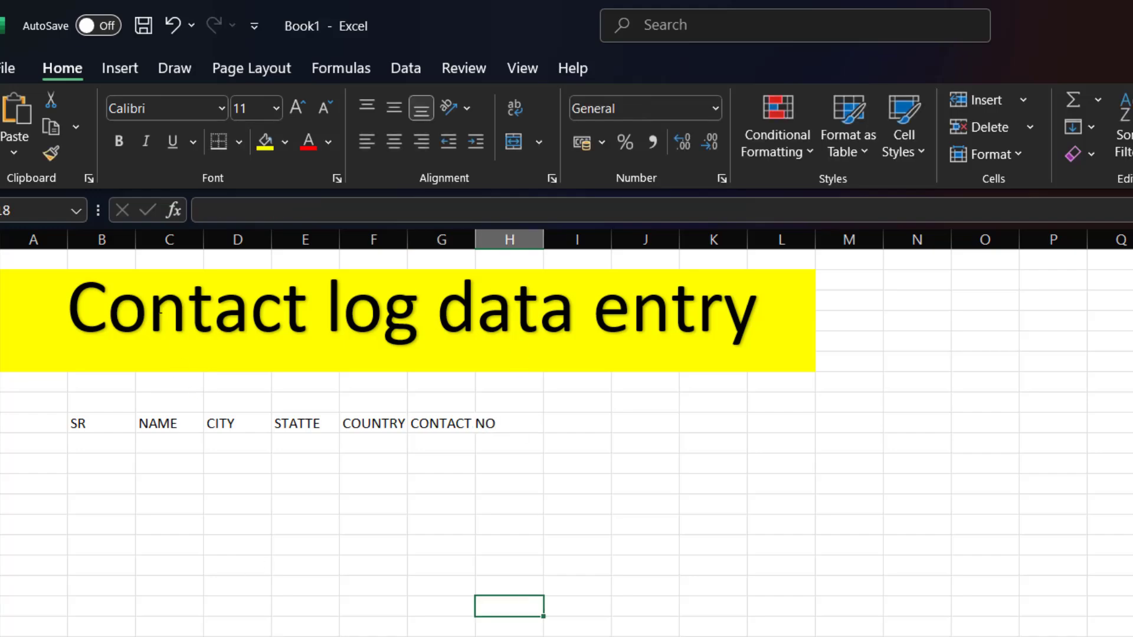
- Widen columns C and D so the name and city headers have room
drag(204, 240, 291, 253)
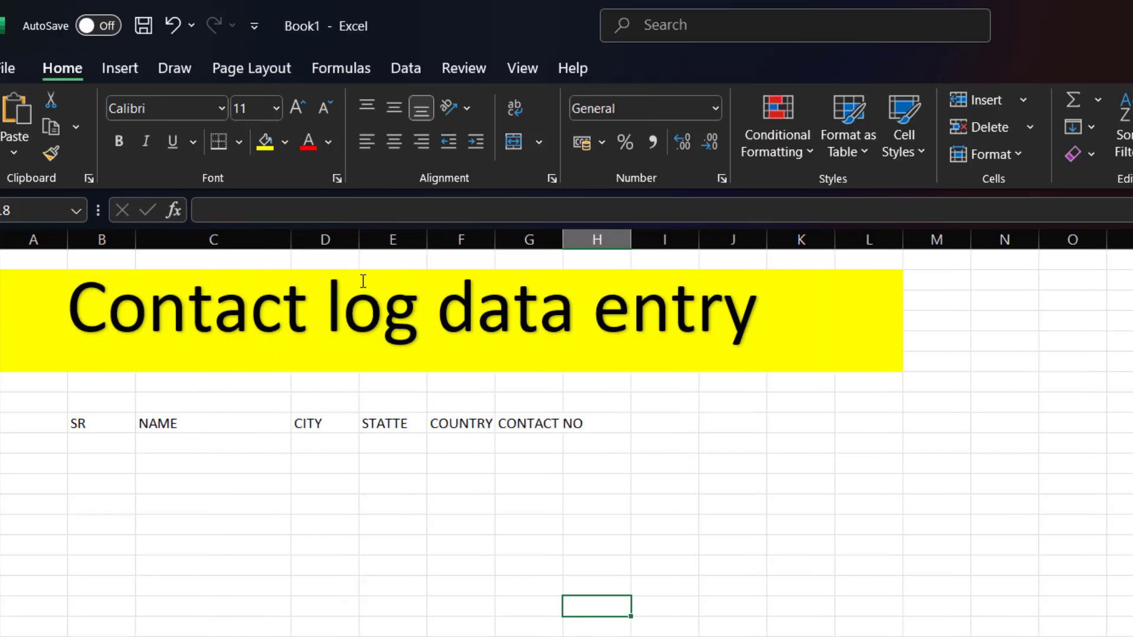
drag(359, 239, 766, 239)
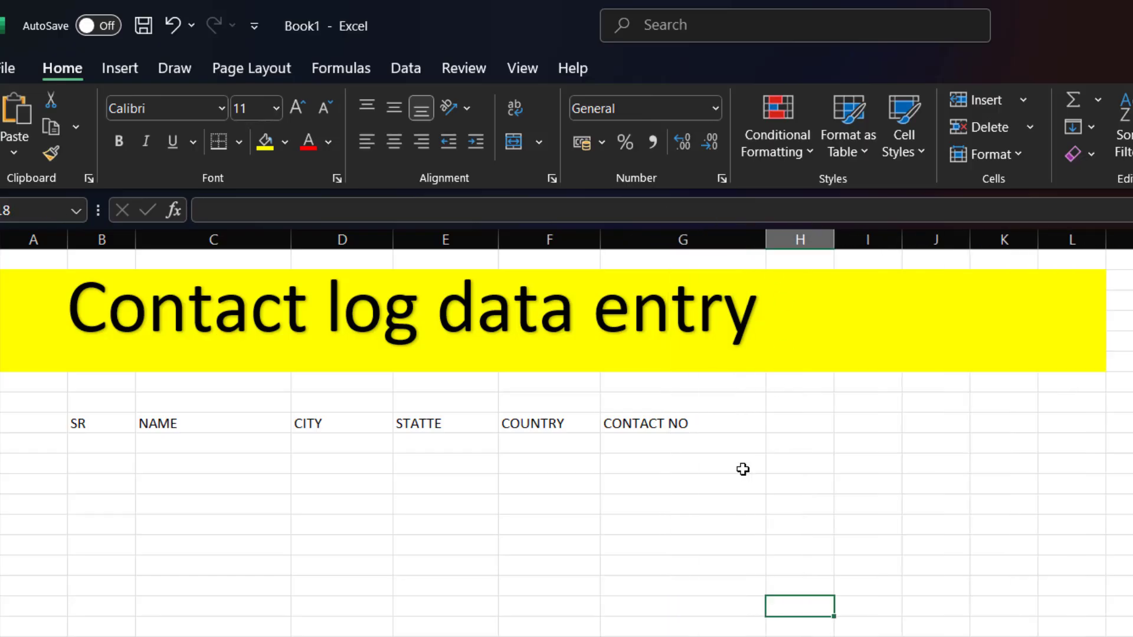
click(80, 408)
- Give the SR to CONTACT NO header row a light green fill with bold, centred 14-point labels
drag(79, 423, 678, 422)
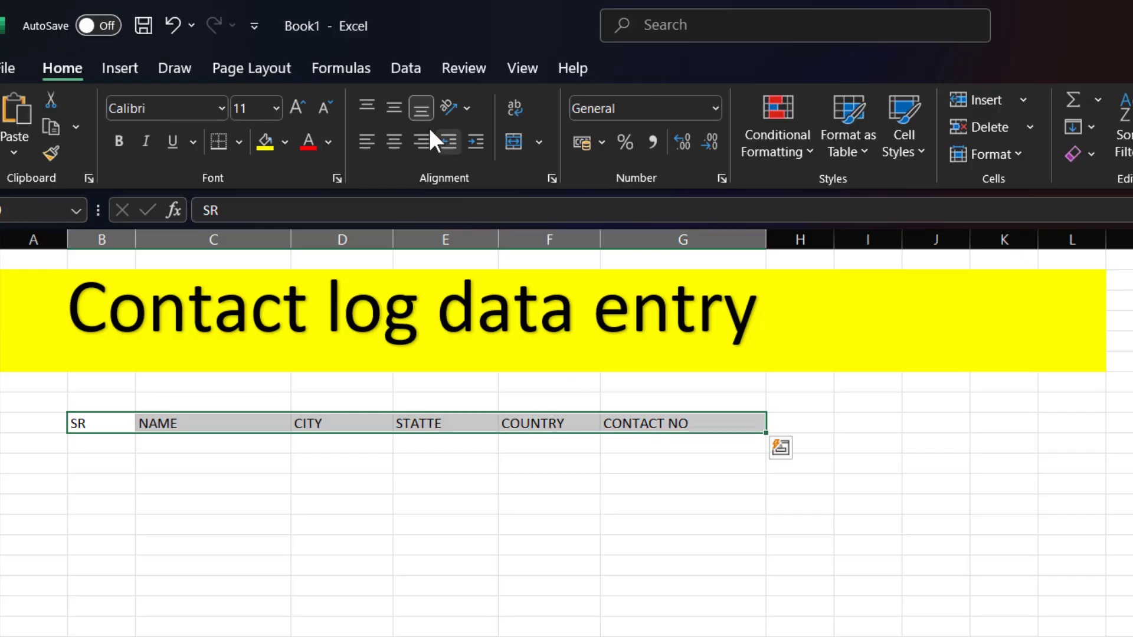
click(285, 142)
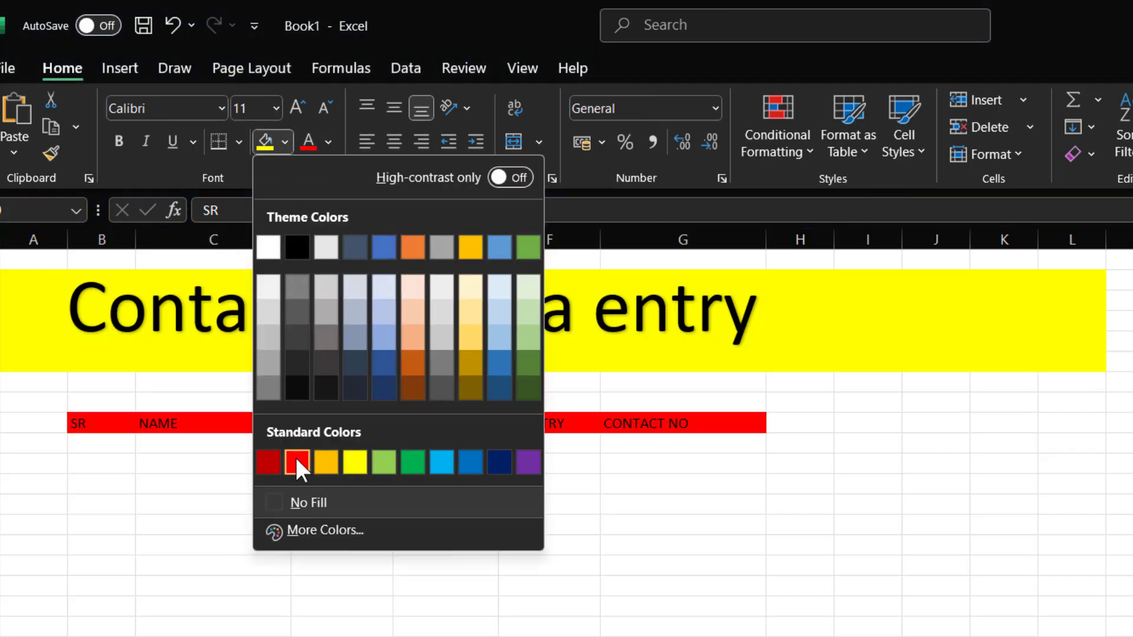
click(384, 462)
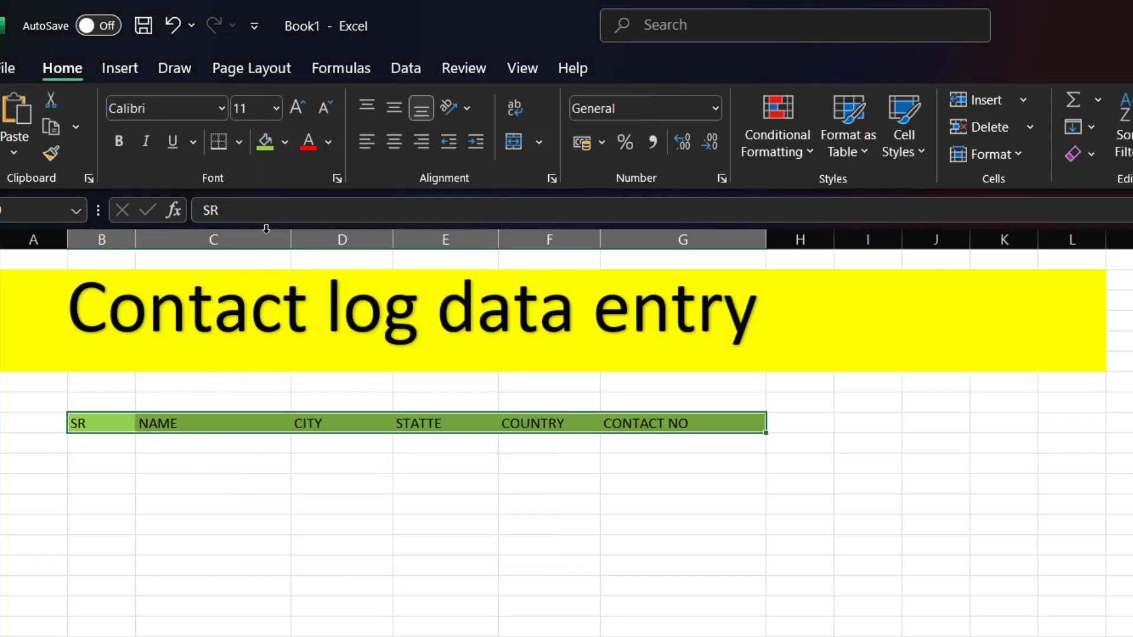
click(298, 105)
click(299, 105)
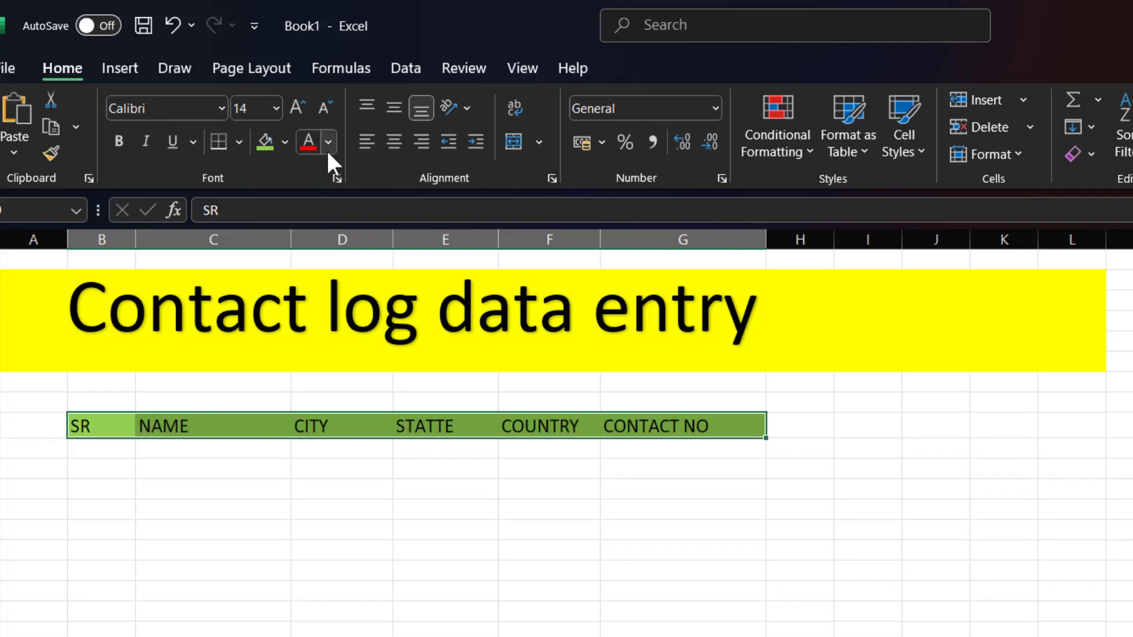
click(388, 141)
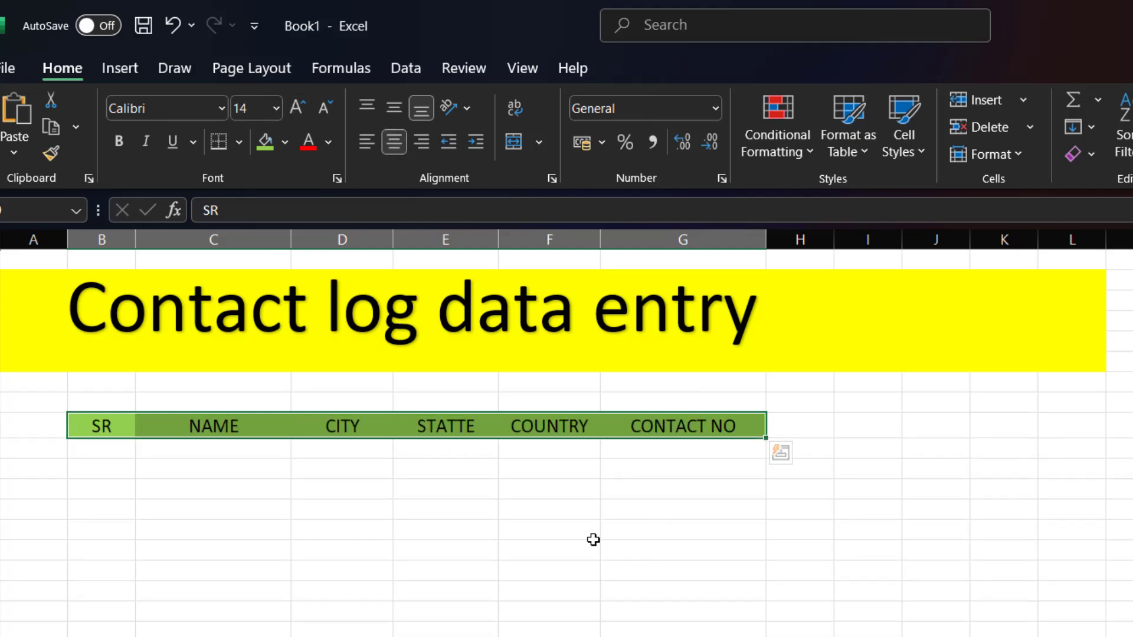
click(119, 142)
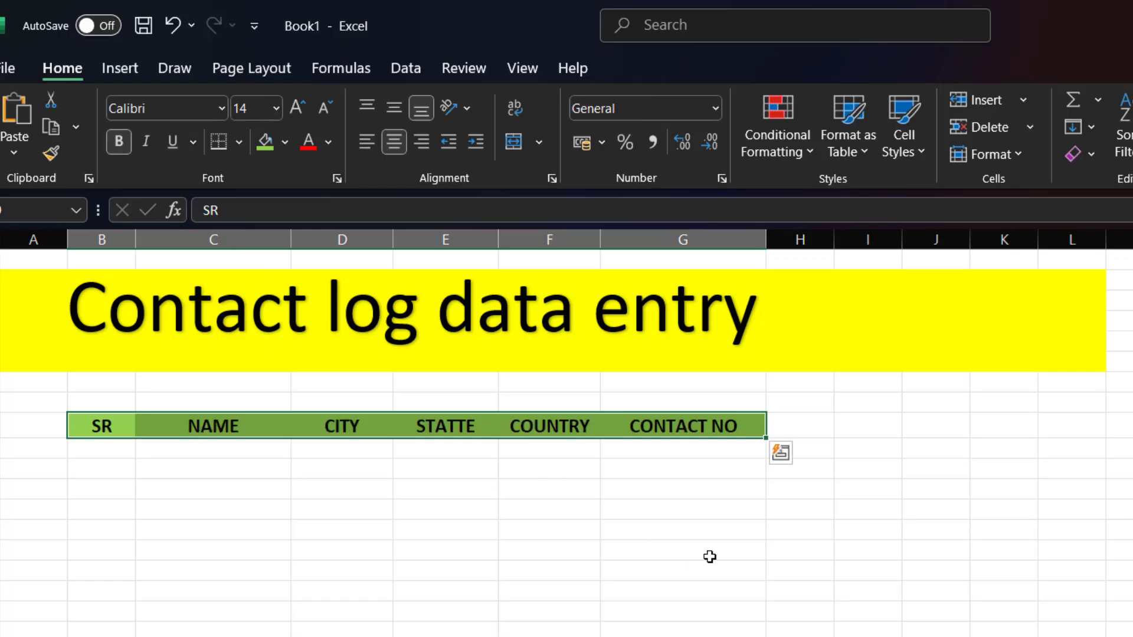
click(747, 547)
- Set the font size of the empty rows under the headers, B to G, to 12
drag(104, 444, 731, 636)
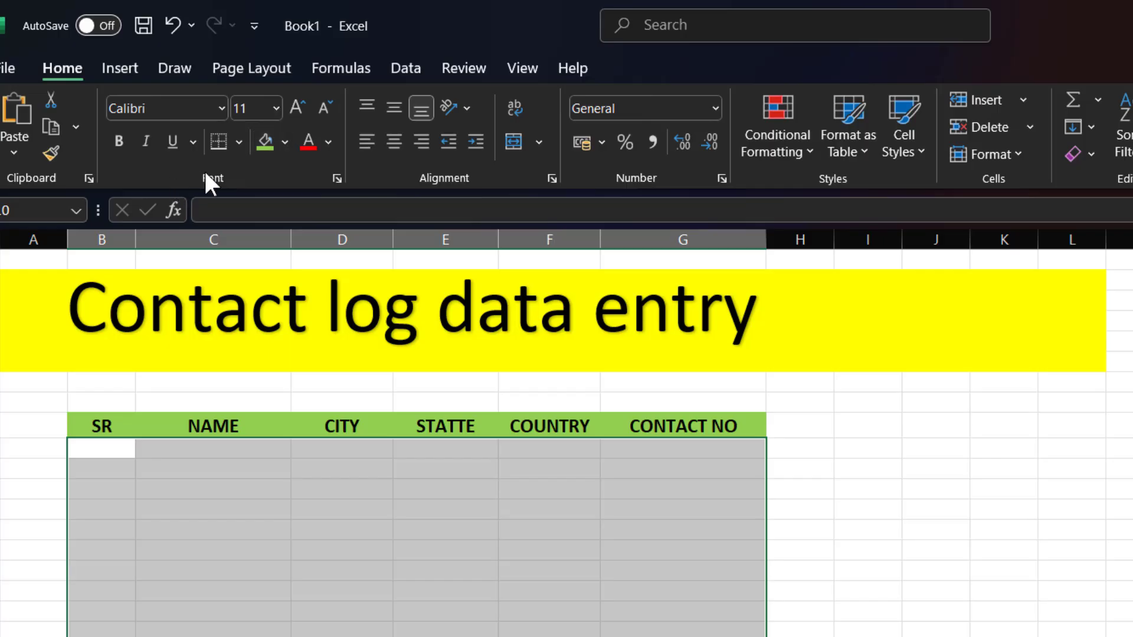
click(302, 97)
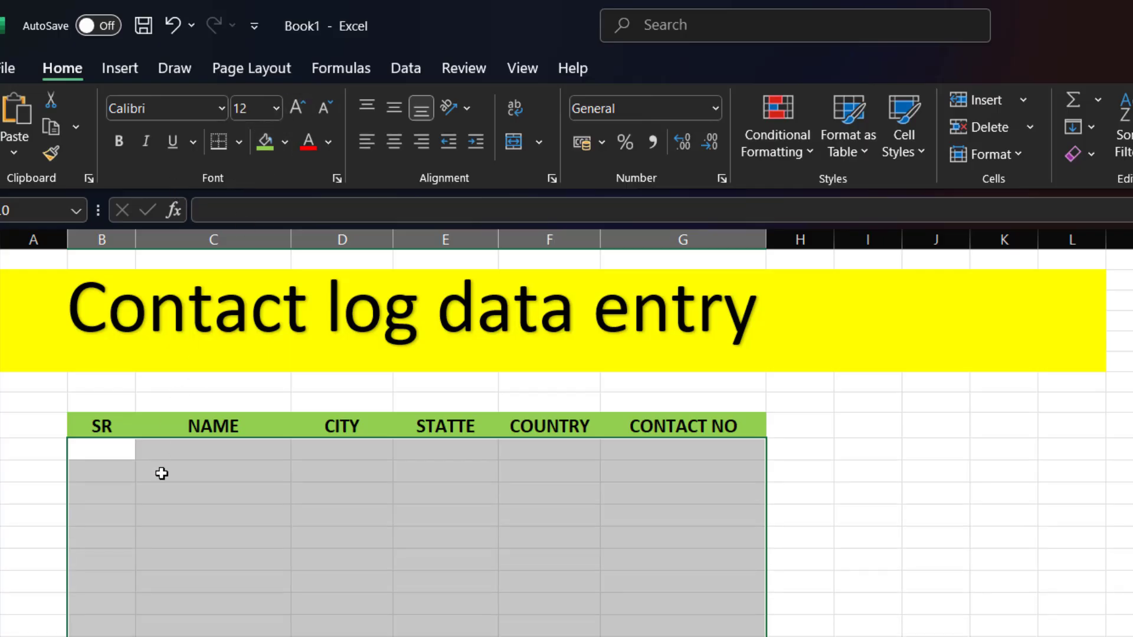
click(104, 513)
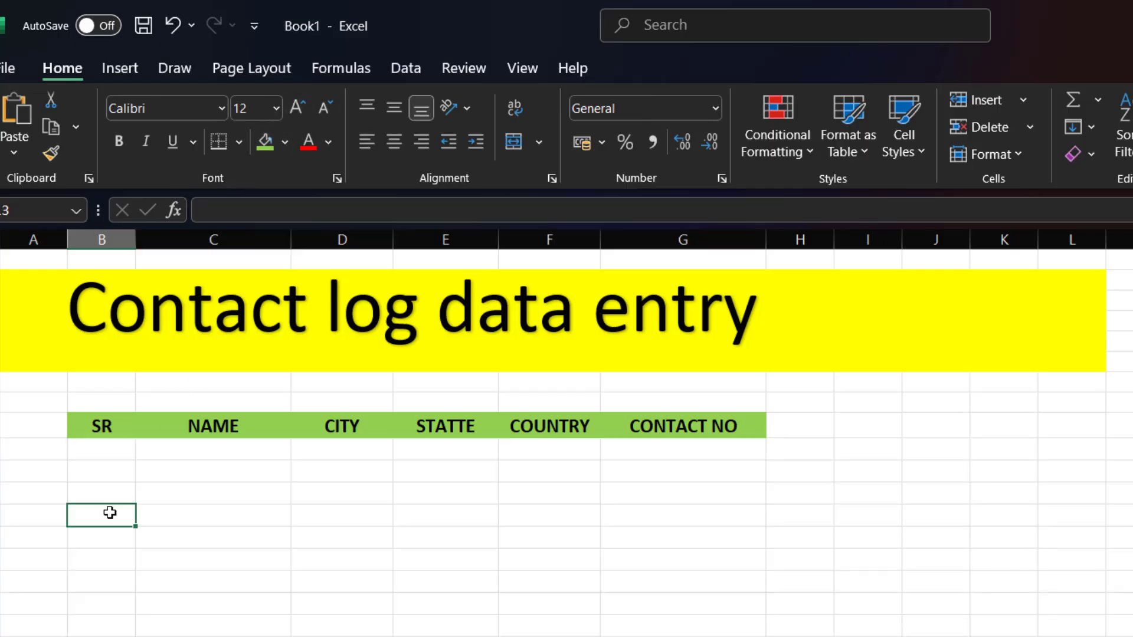
- Enter serial number 1 in the first cell under SR
click(90, 450)
text(1)
key(Return)
- Fill the SR column with serial numbers 1 to 9 using a Ctrl-drag of the fill handle
text(2)
key(Return)
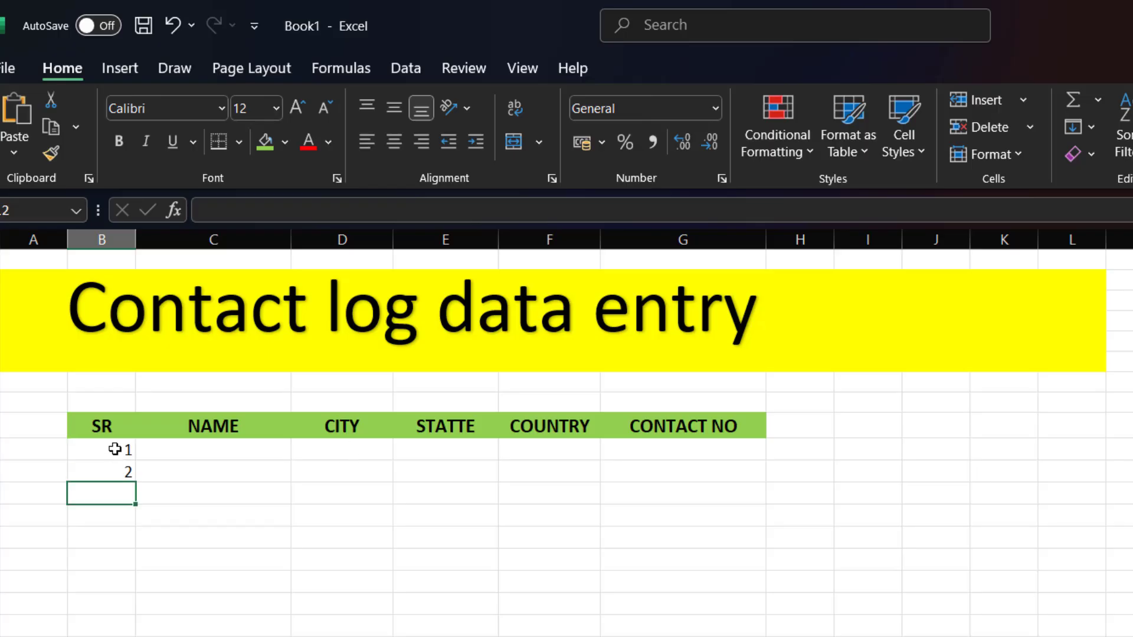
drag(106, 450, 126, 636)
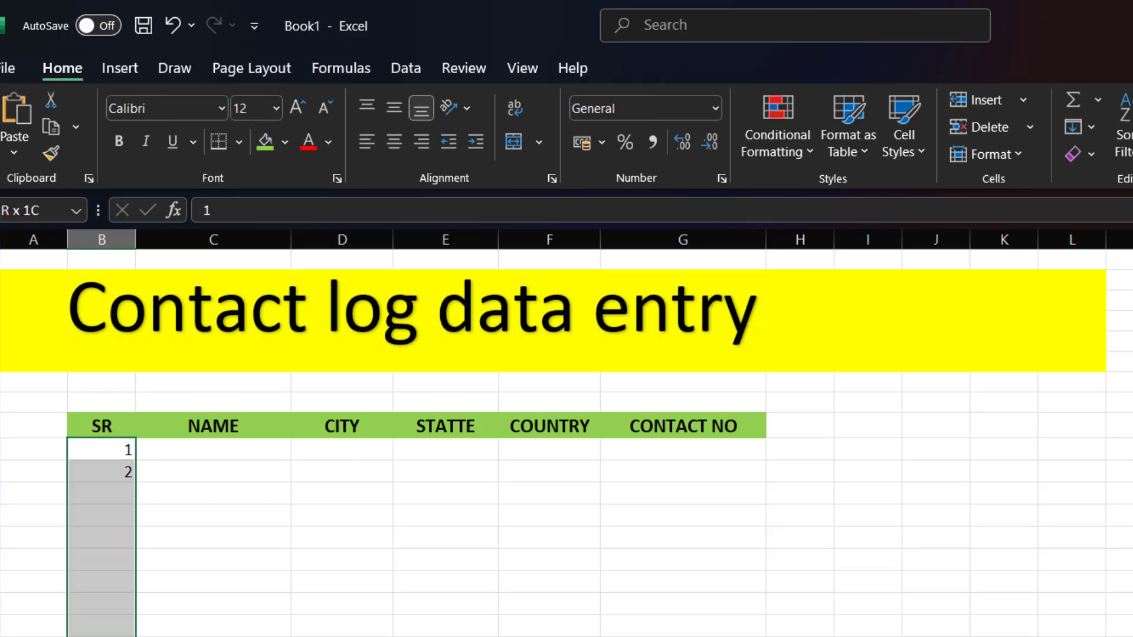
click(104, 448)
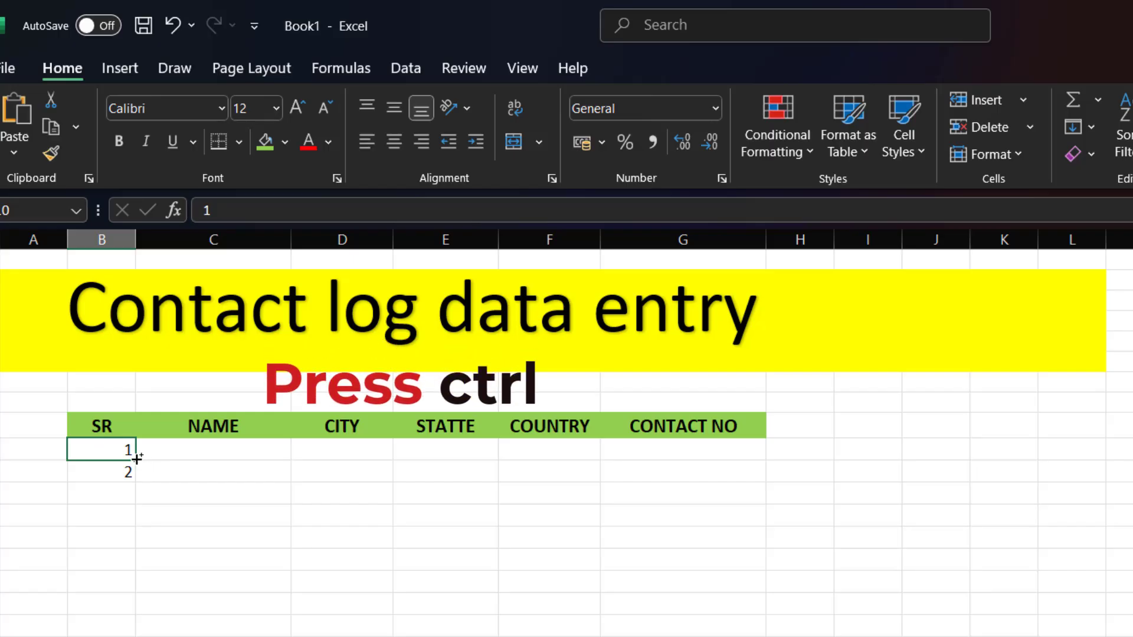
drag(136, 458, 131, 634)
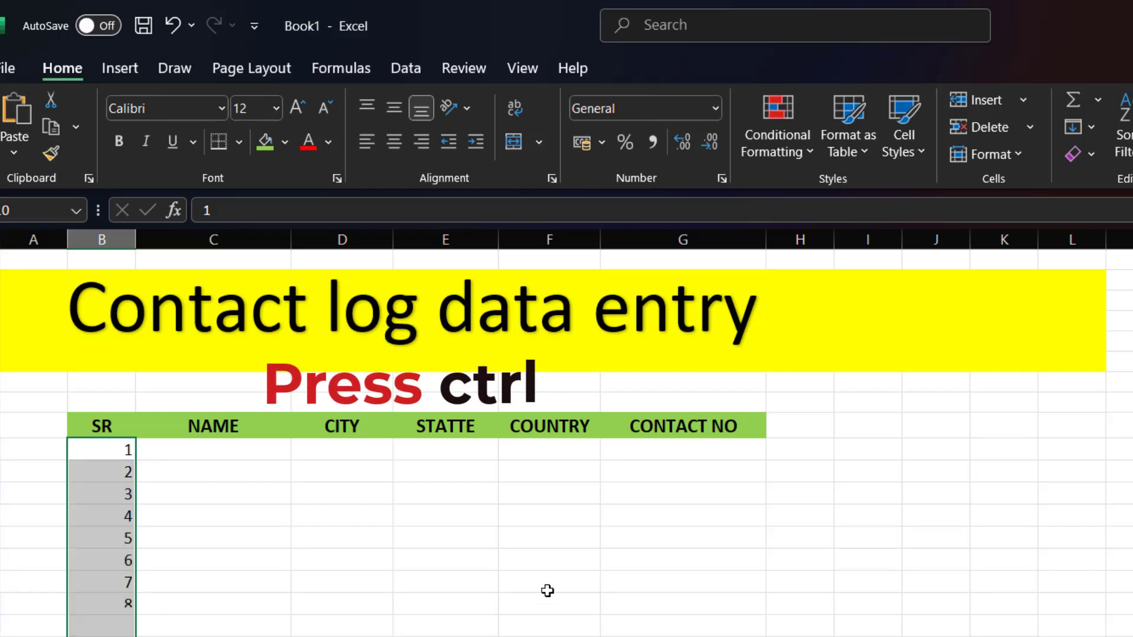
- Enter the first contact's full name and the city GUWAHATI
click(187, 452)
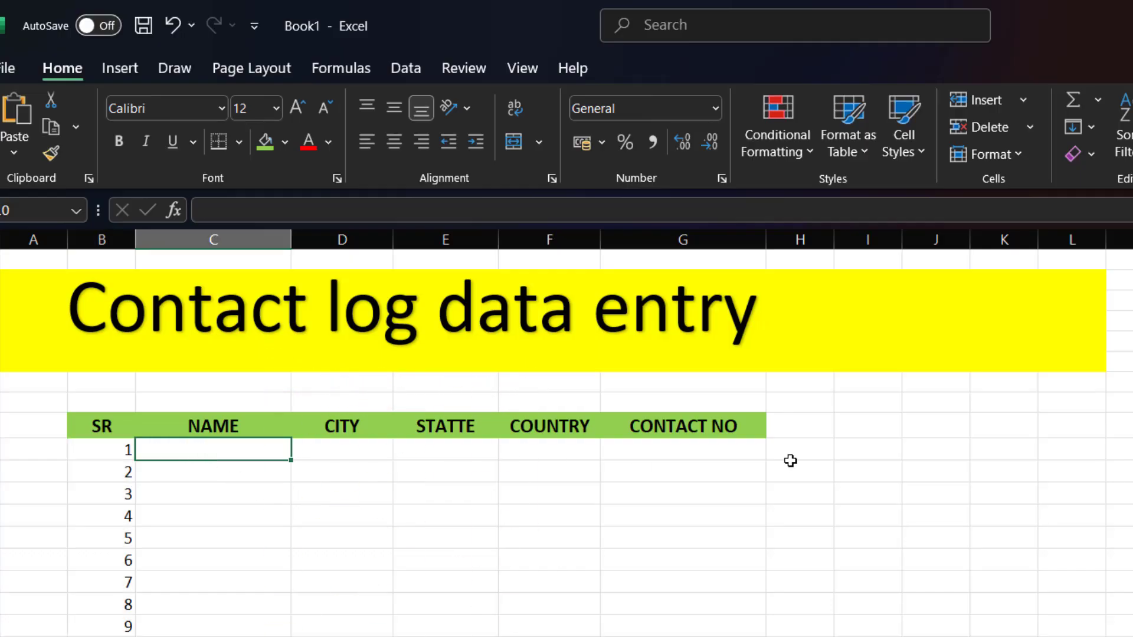
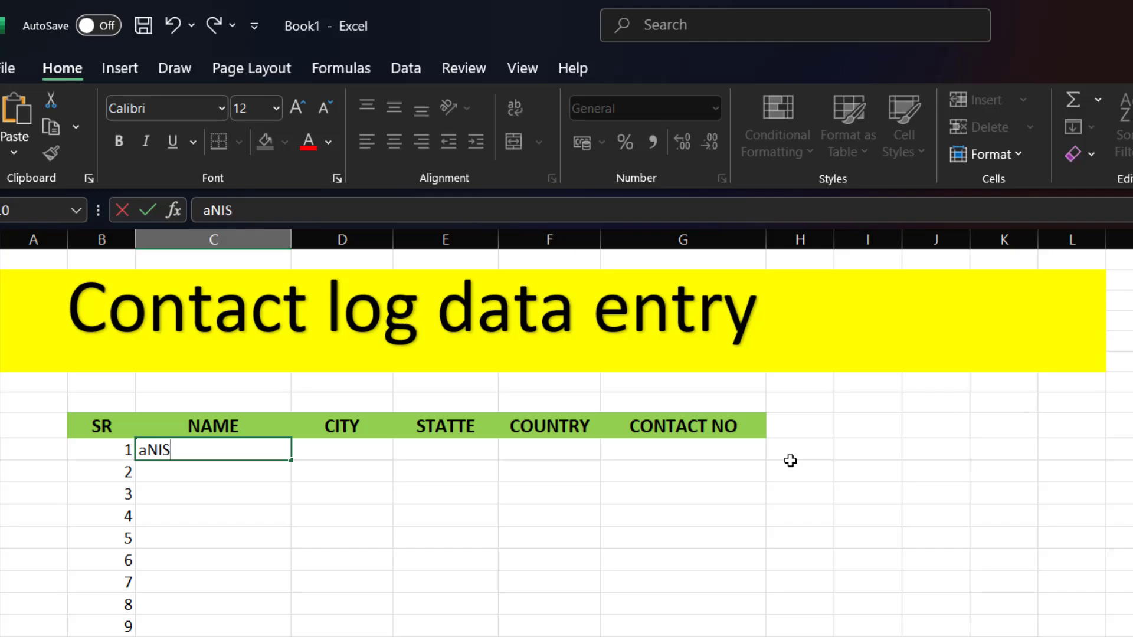
key(Tab)
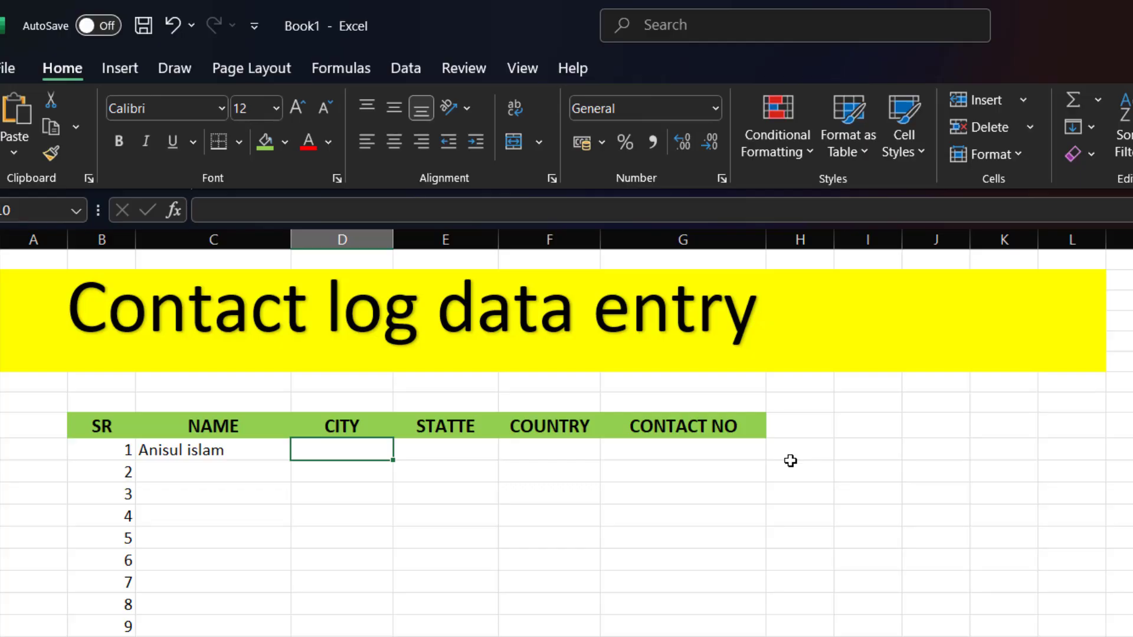
text(gu)
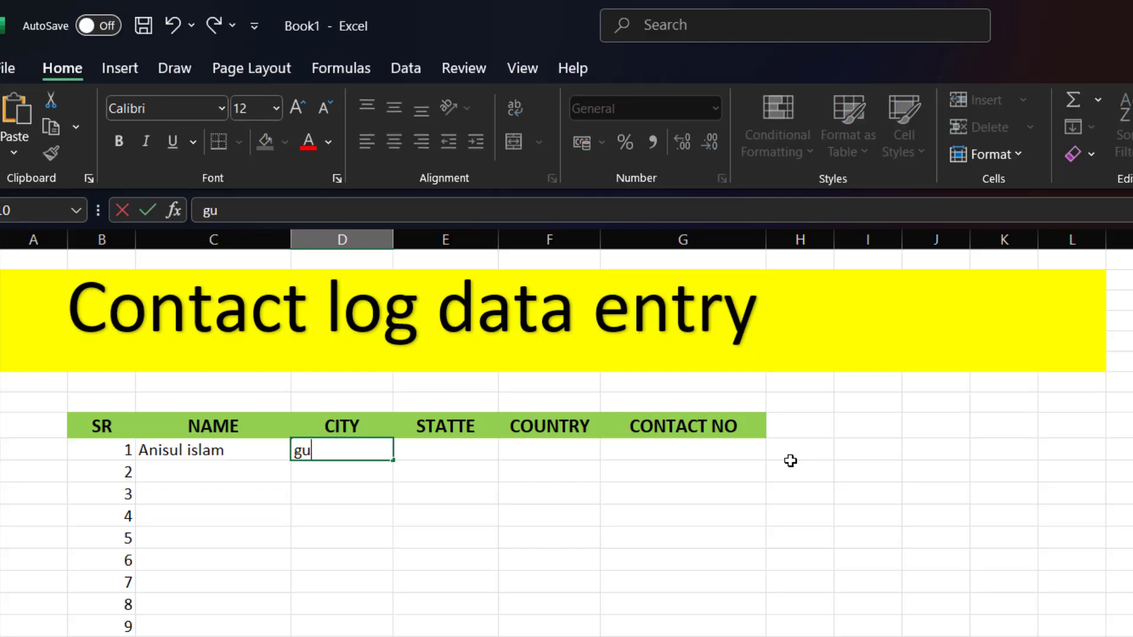
key(BackSpace)
key(BackSpace)
text(Gl)
key(BackSpace)
text(UWAR)
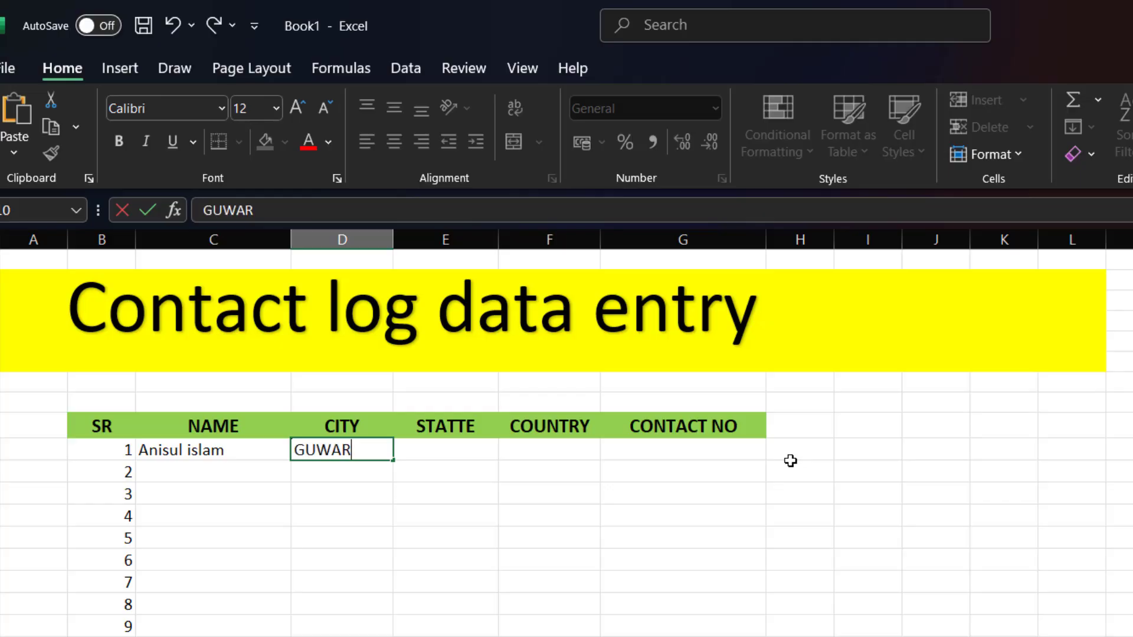
key(BackSpace)
text(HATI)
key(Tab)
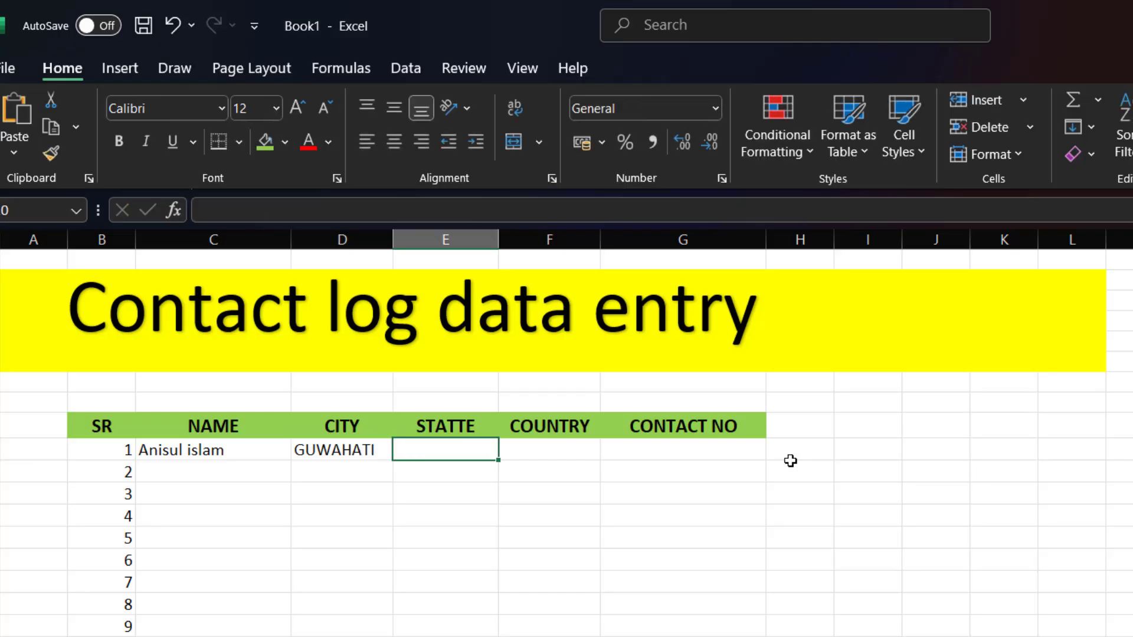
- Fill in state ASSAM and country INDIA for the first contact
text(ASSAM)
key(Tab)
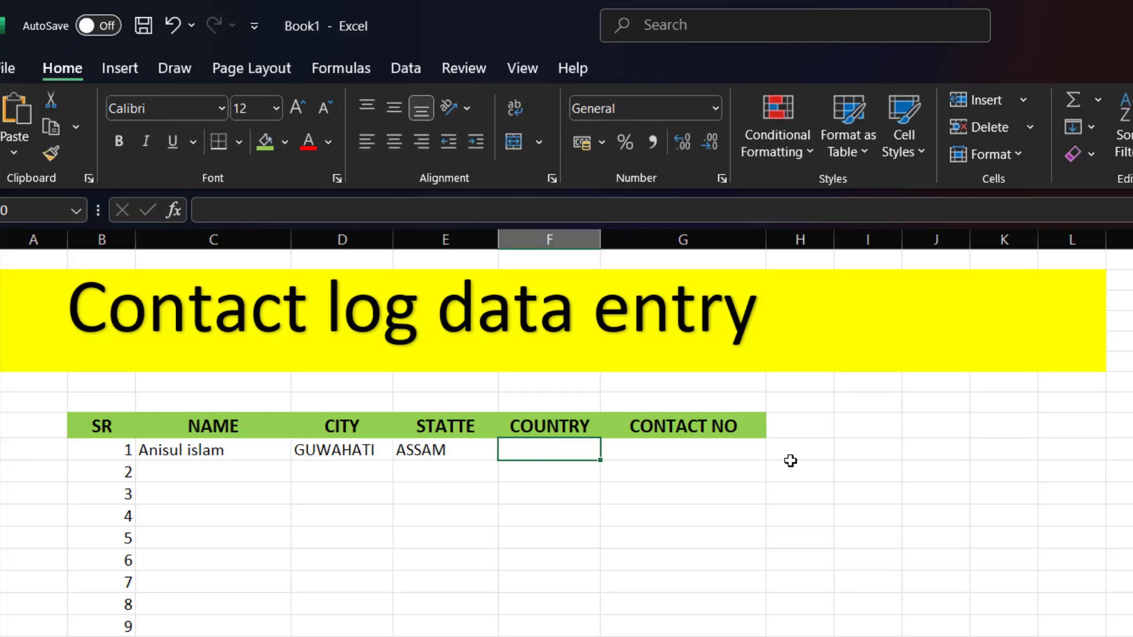
text(INDIA)
key(Tab)
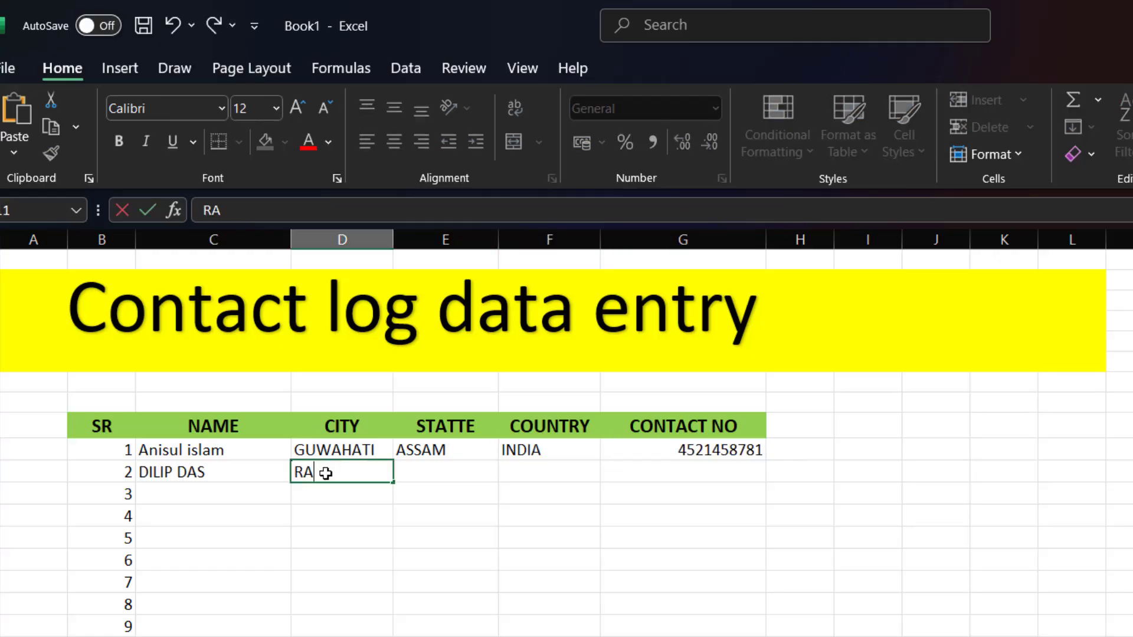
- Complete the second contact with city RANGIA, state ASSAM, country INDIA and a phone number
key(Tab)
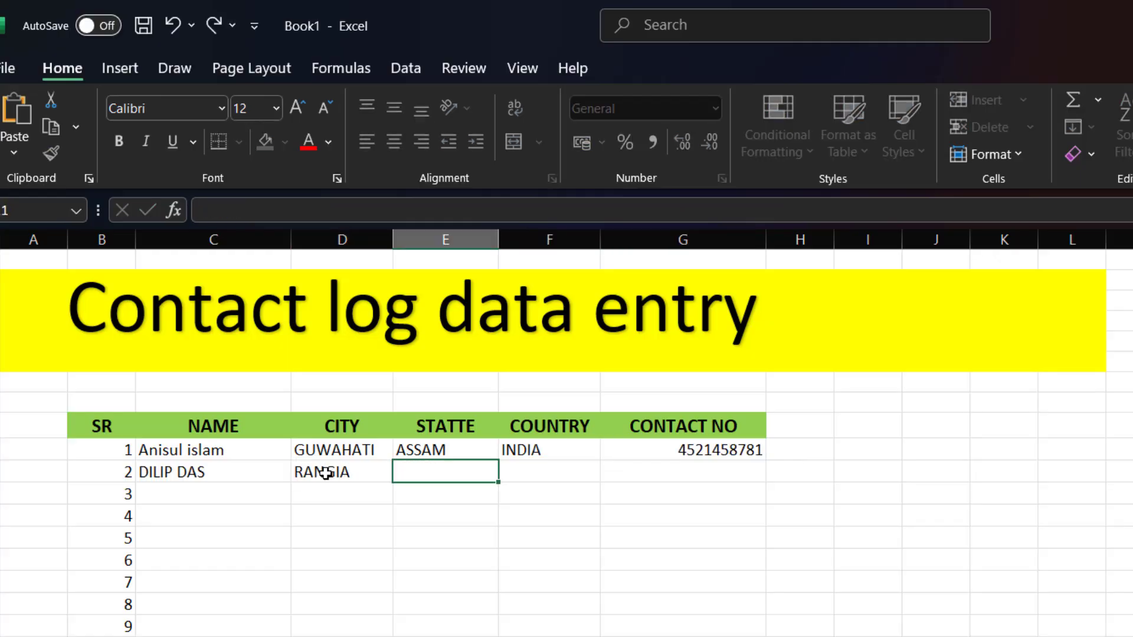
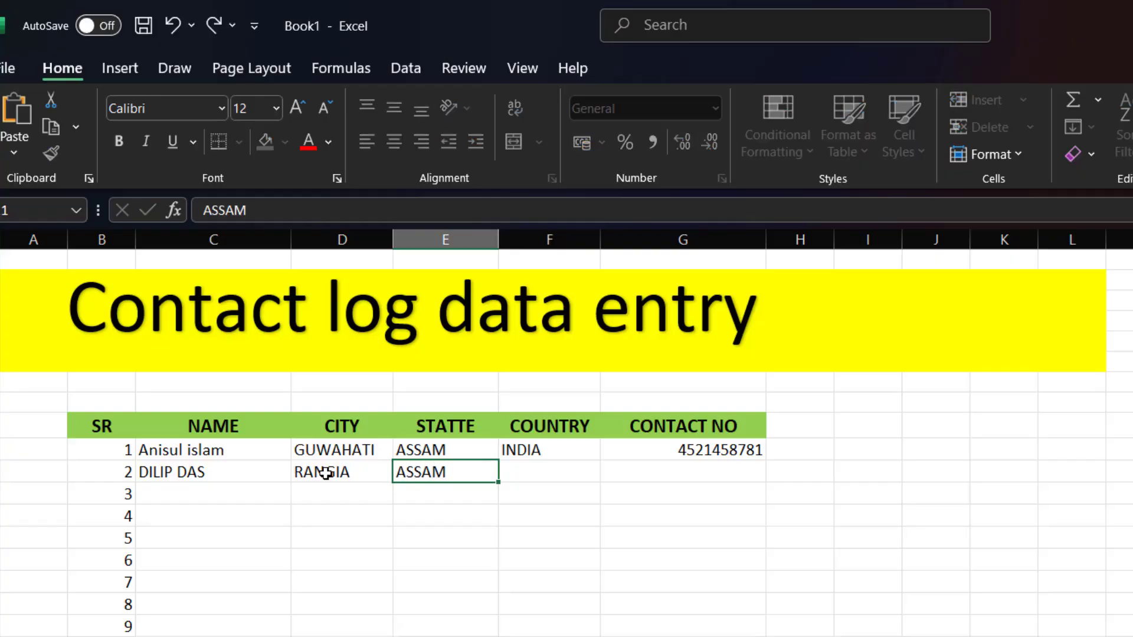
key(Tab)
key(Tab)
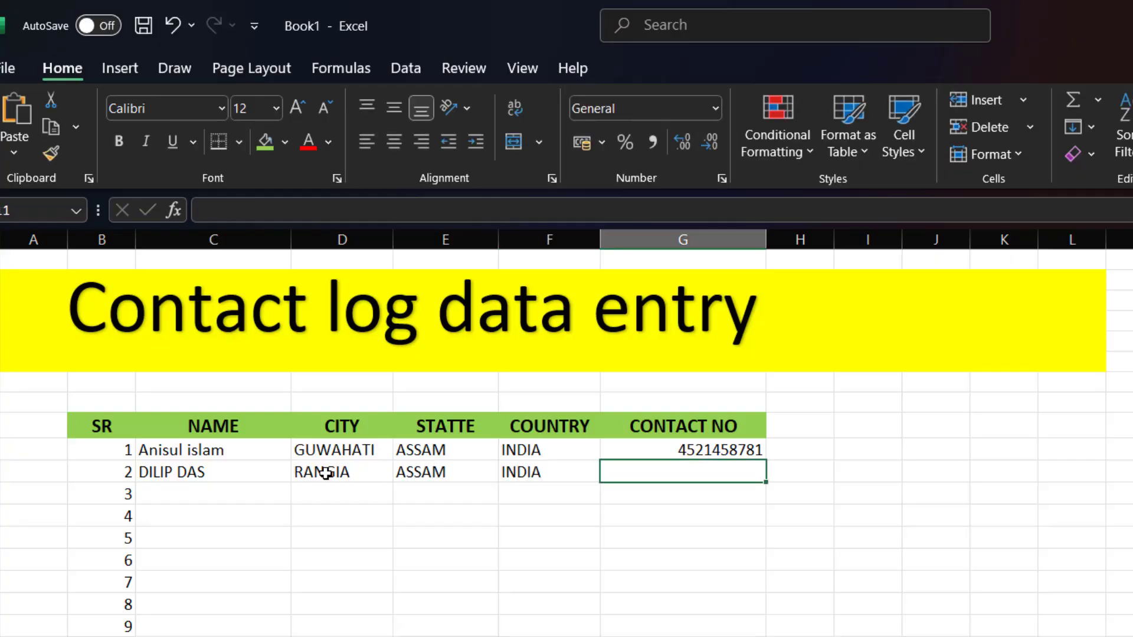
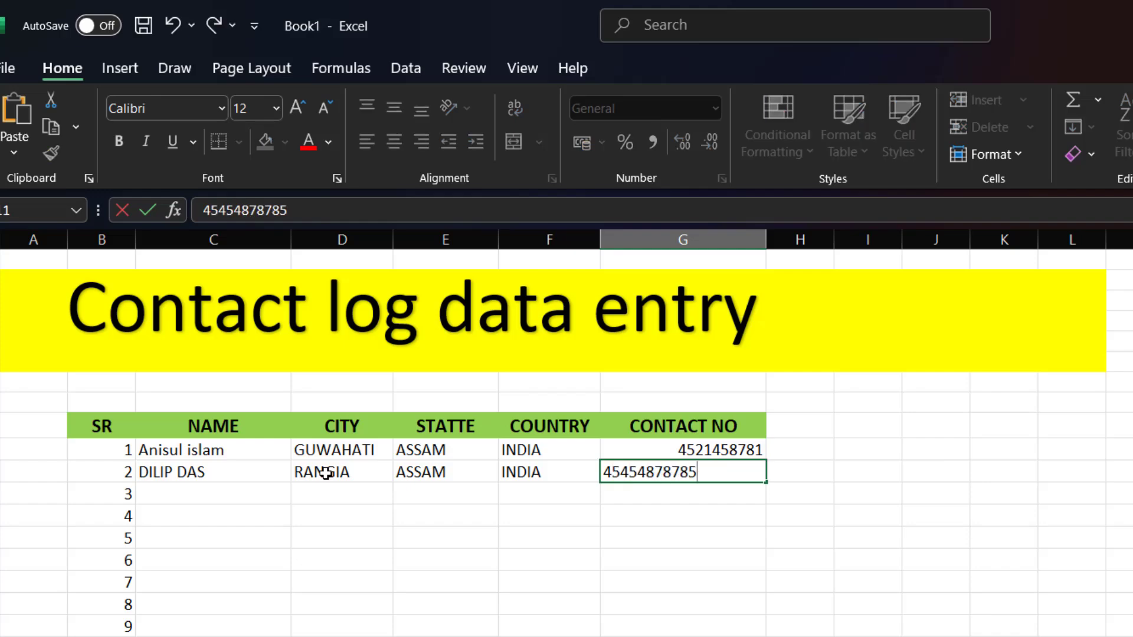
key(Return)
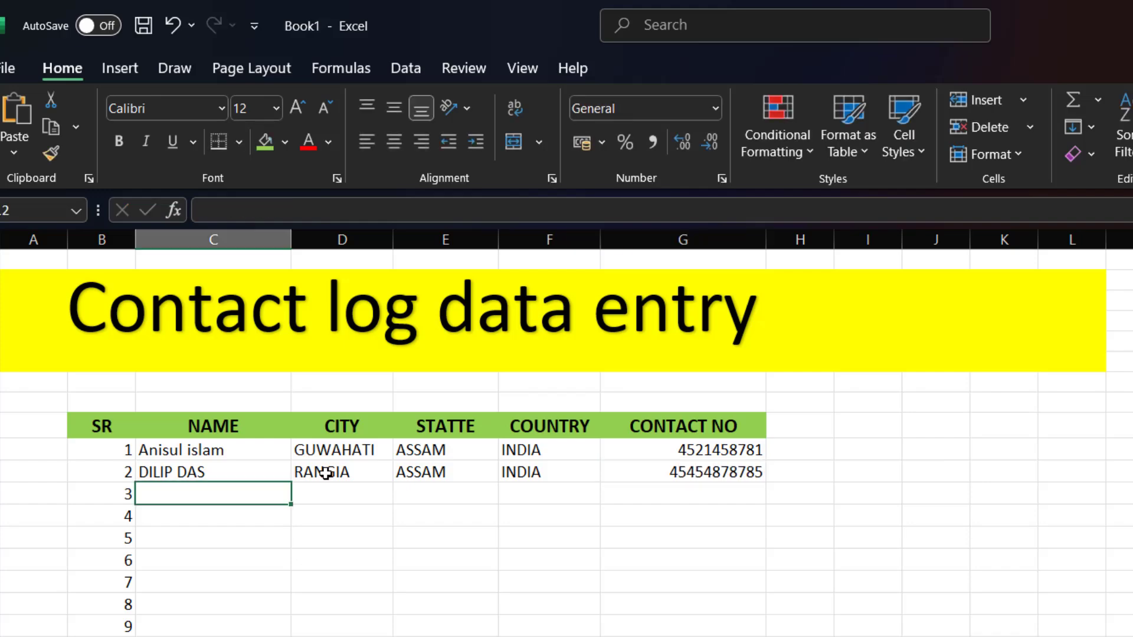
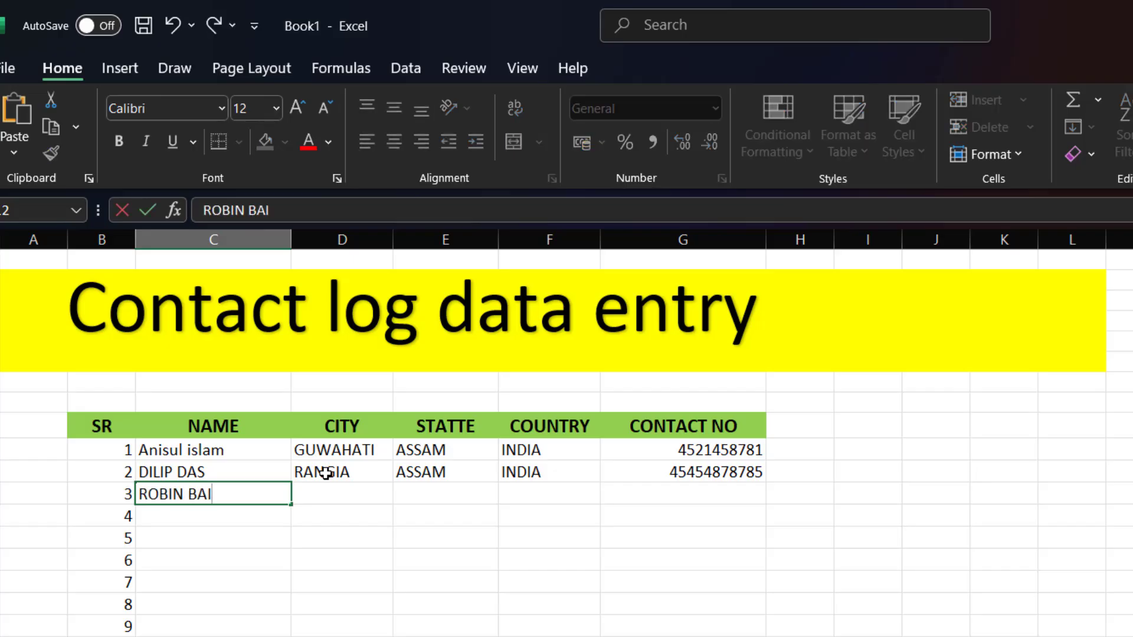
- Enter the third contact's name, city NALBARI, ASSAM, INDIA and phone number, then begin the next row
key(Tab)
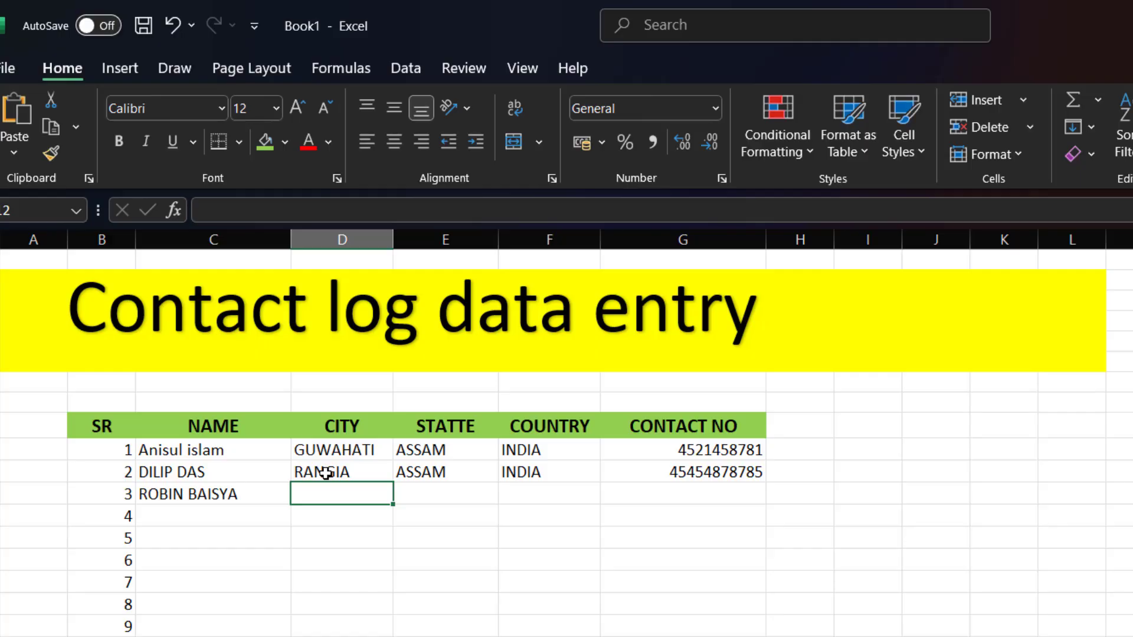
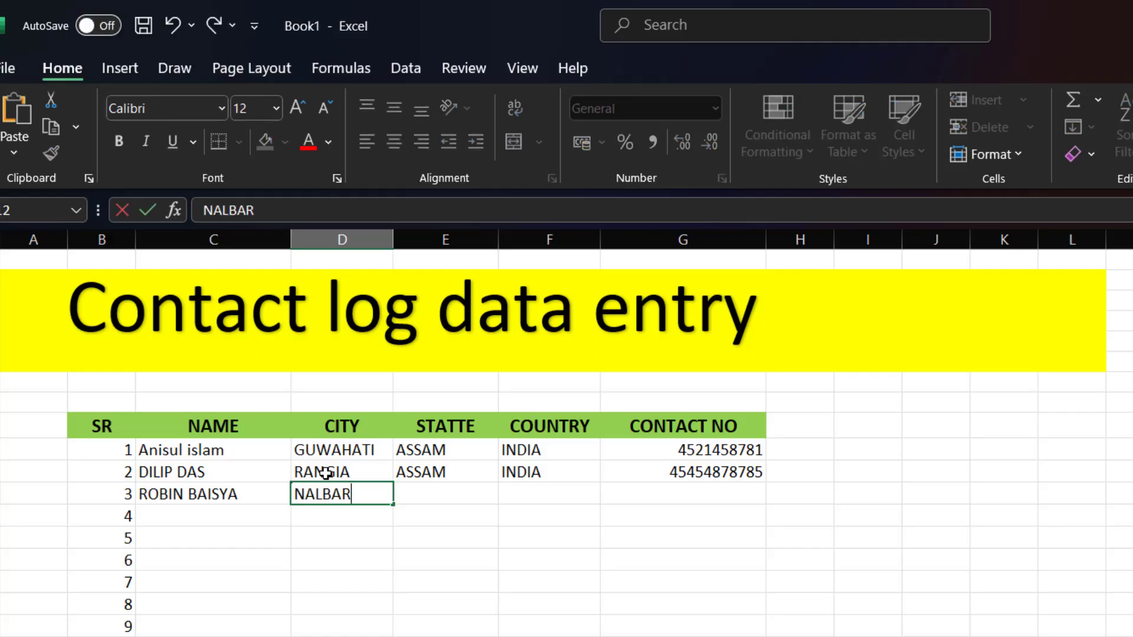
key(Tab)
key(Tab)
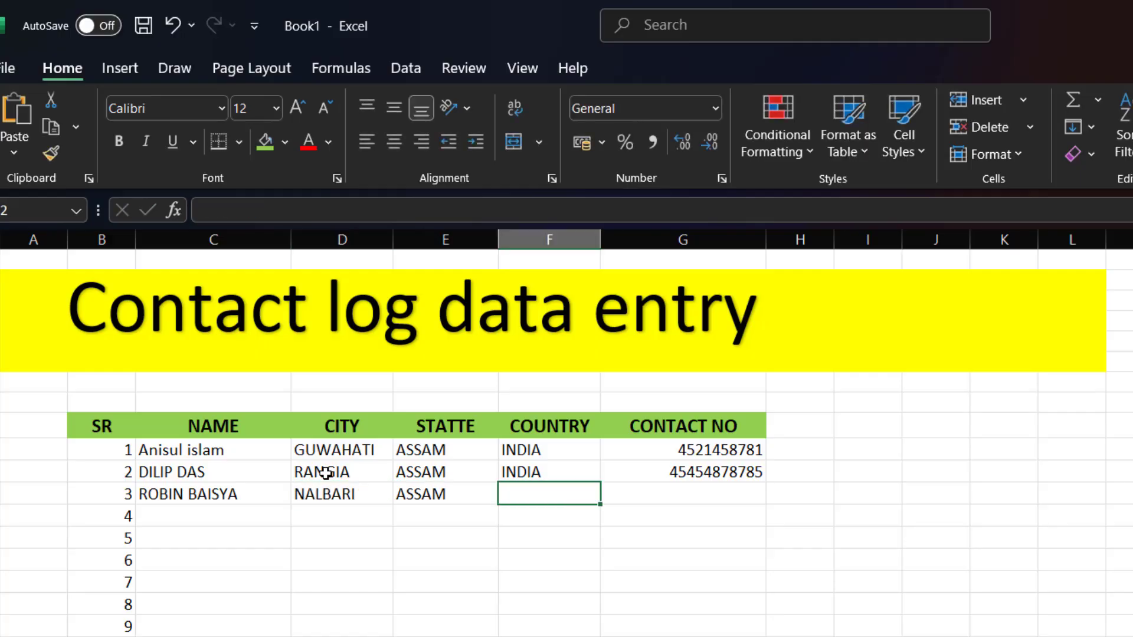
key(Tab)
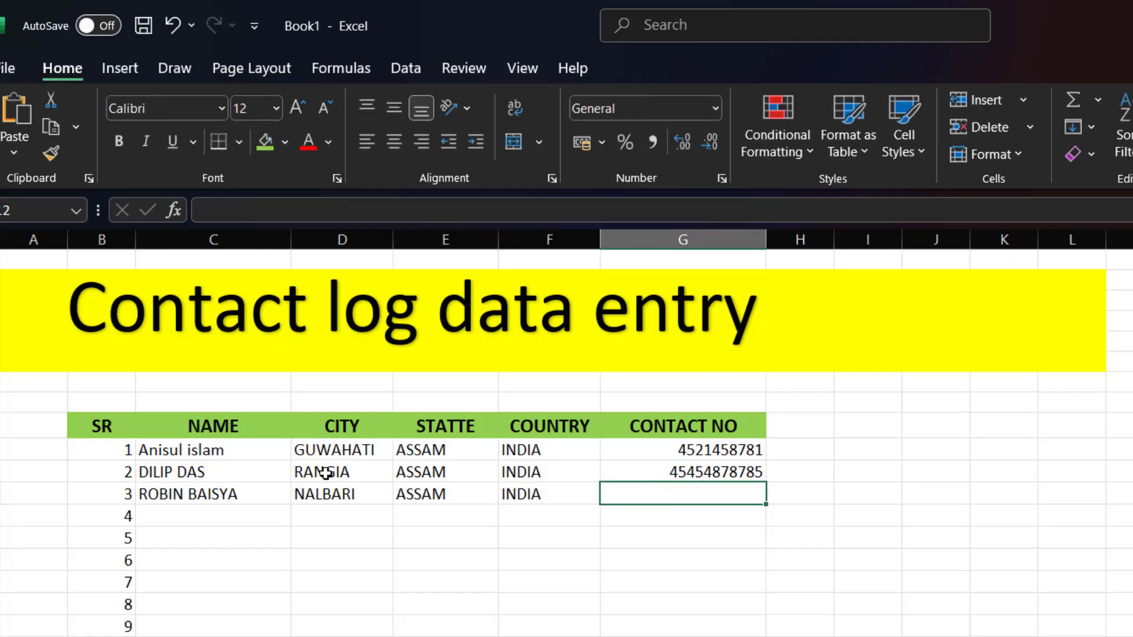
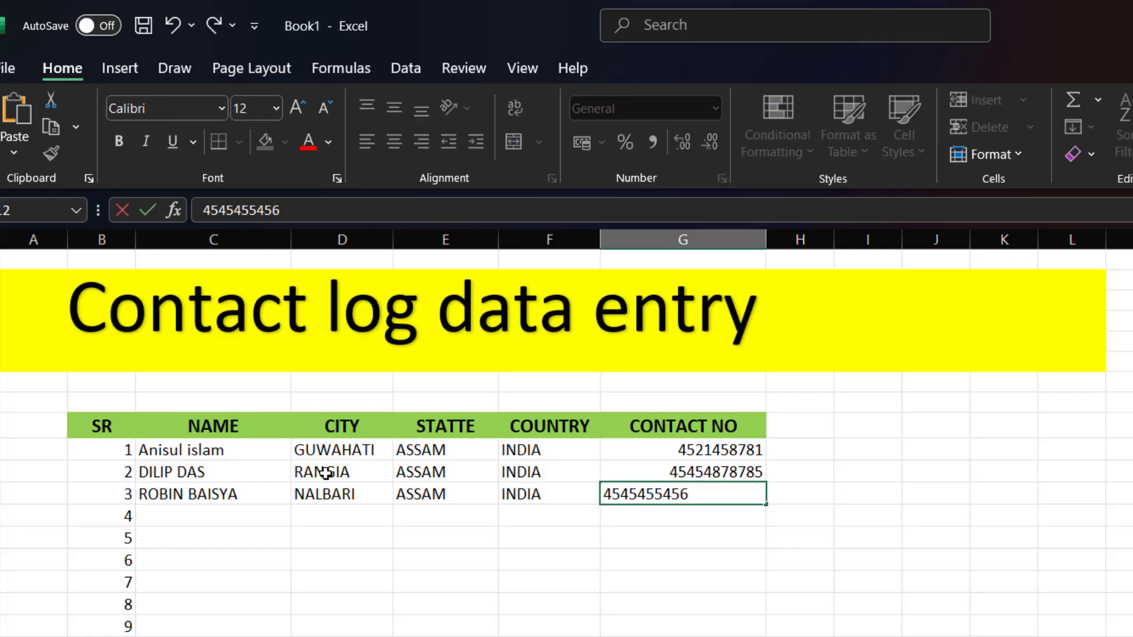
key(Return)
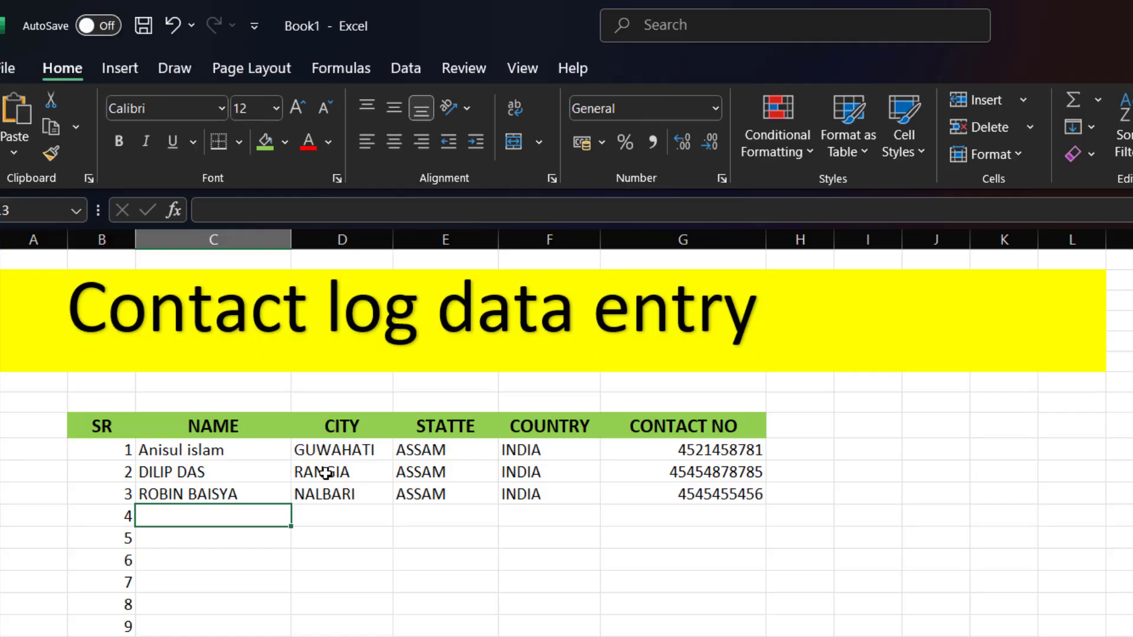
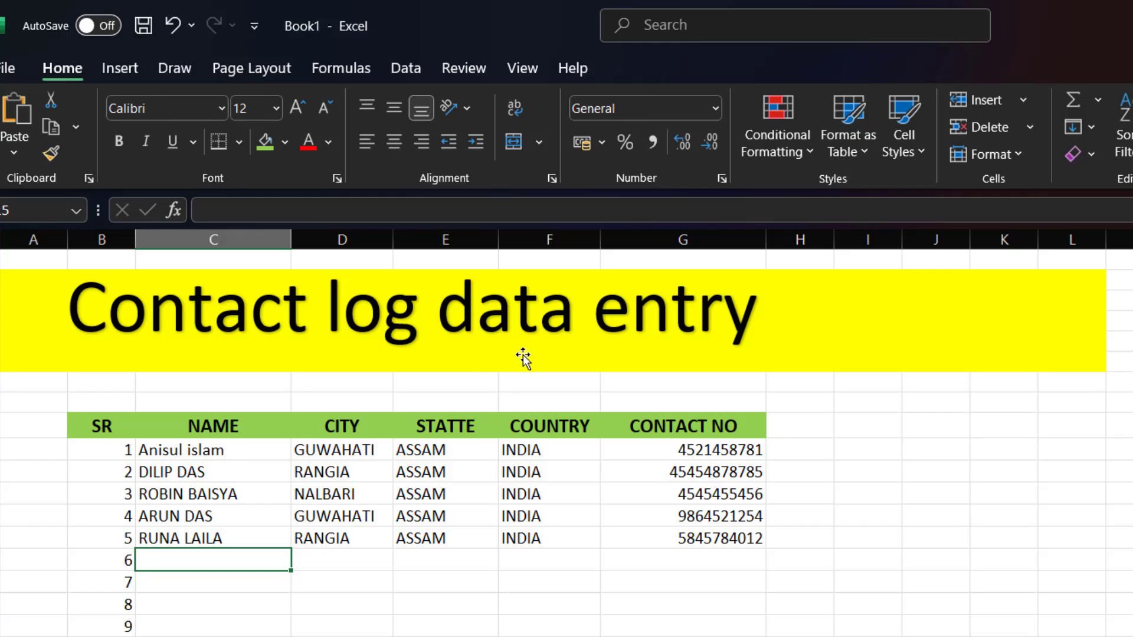
- Apply All Borders to the contact table from the SR header down through serial 9
drag(100, 425, 720, 634)
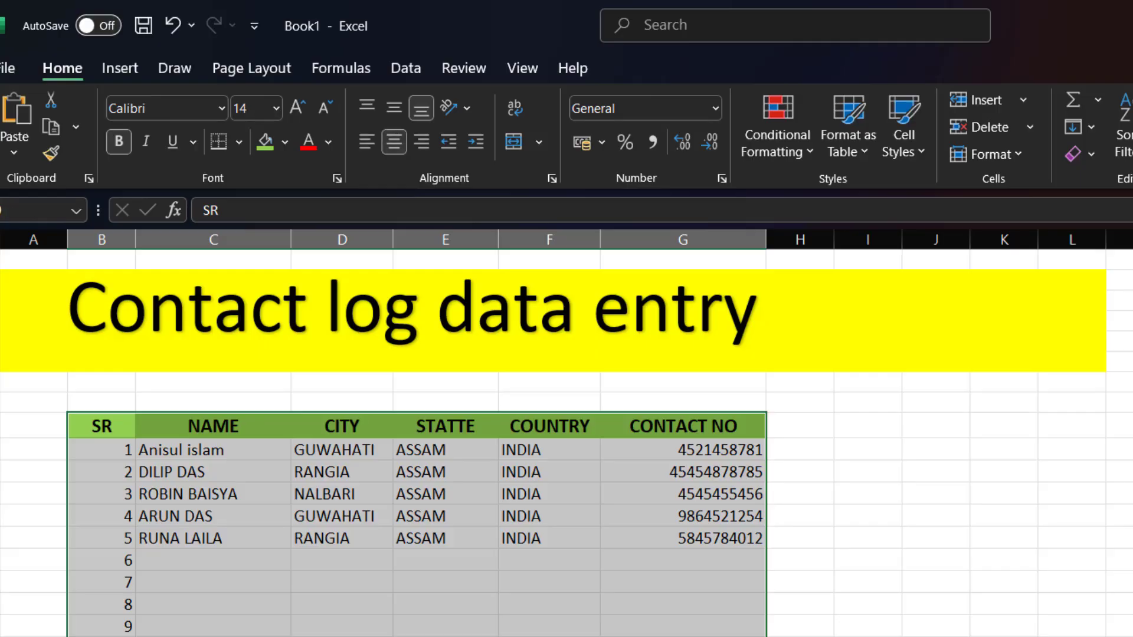
click(238, 143)
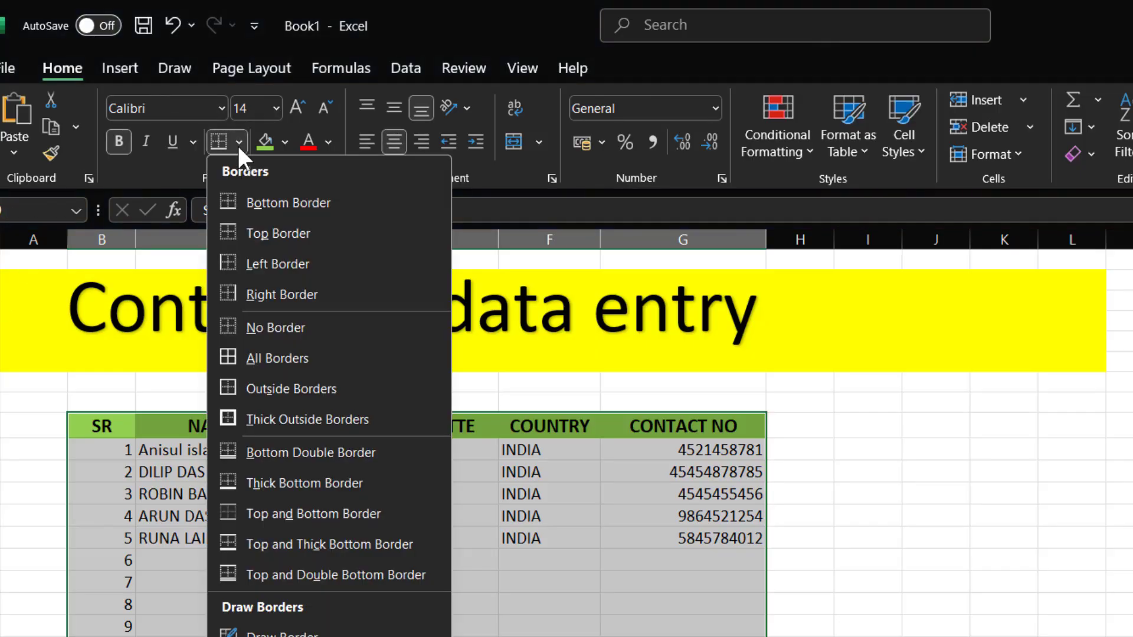
click(267, 357)
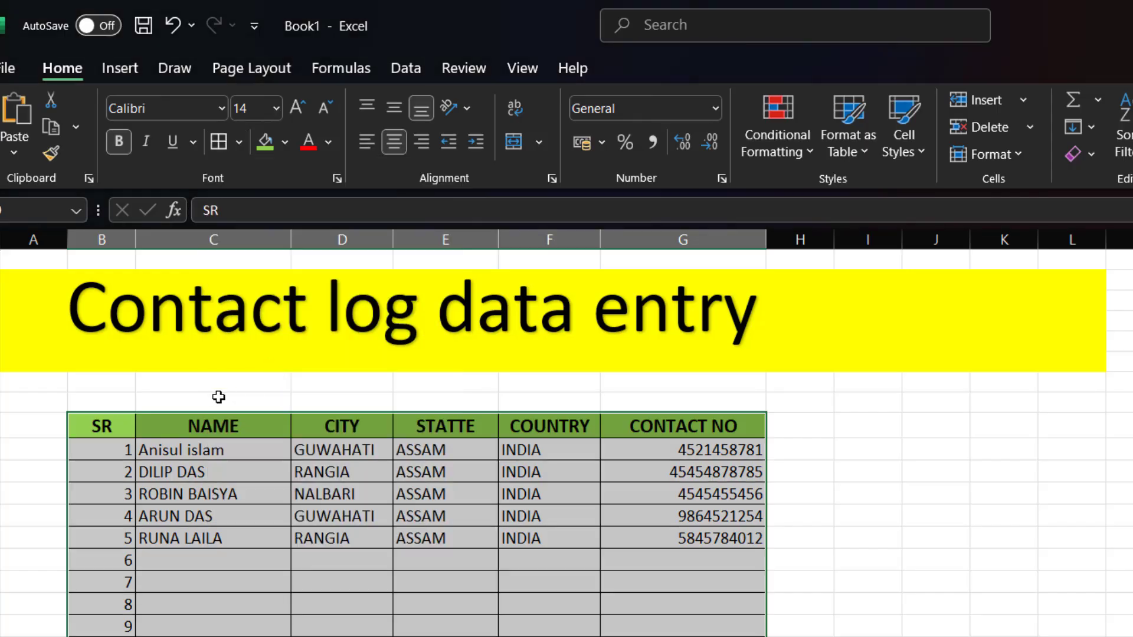
click(986, 567)
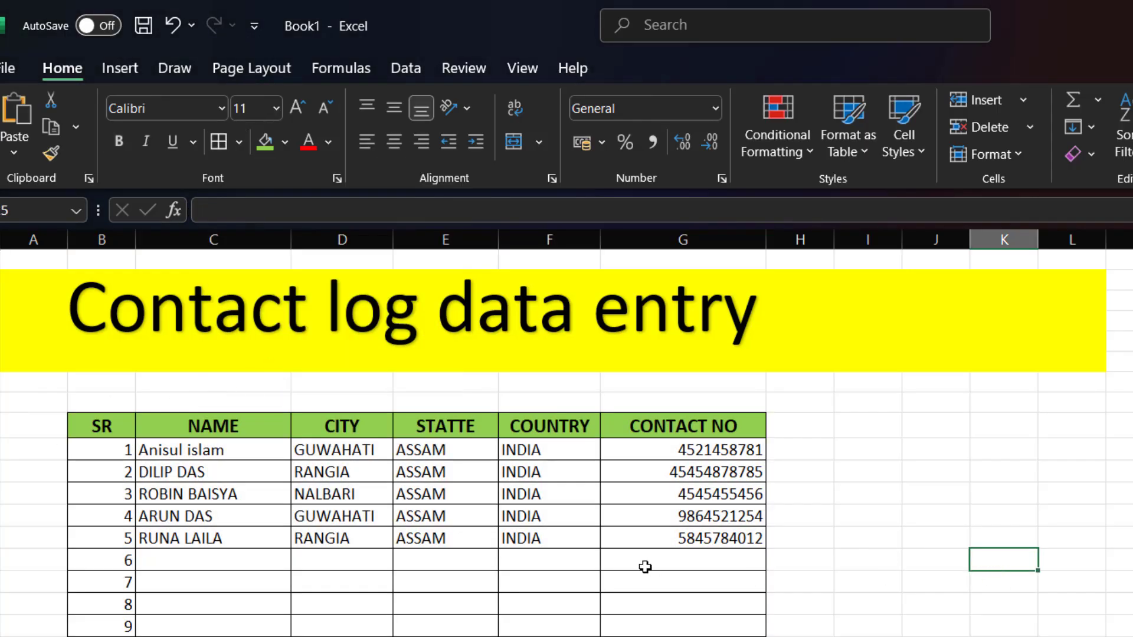